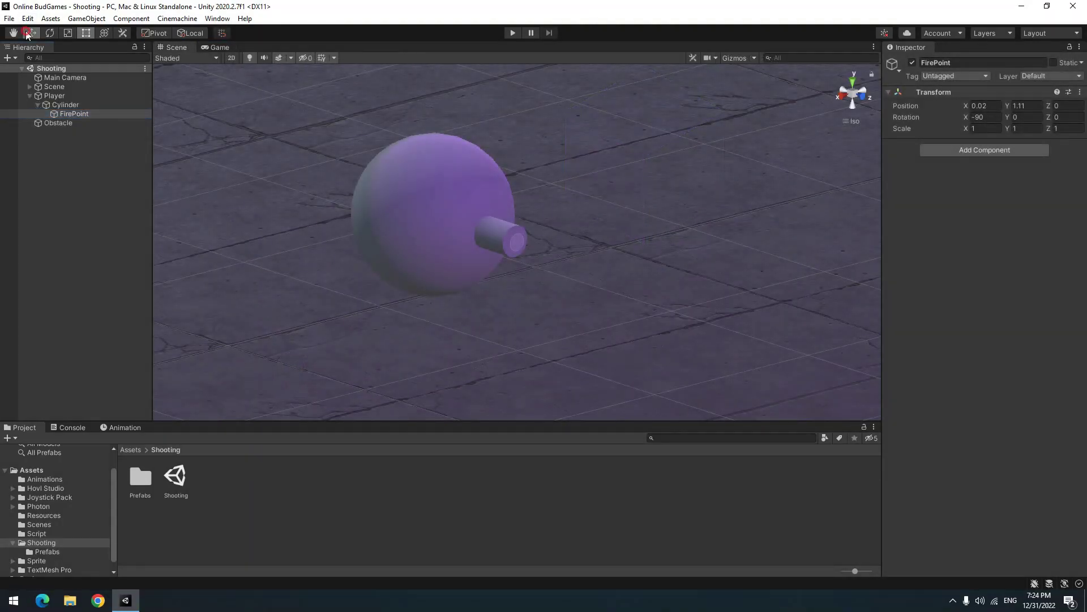
# - Orbit the scene around the Player and open Prefabs, listing the Bullet, Flash and Hit prefabs
pyautogui.keyDown('alt'); pyautogui.moveTo(634, 260); pyautogui.dragTo(704, 282); pyautogui.keyUp('alt')
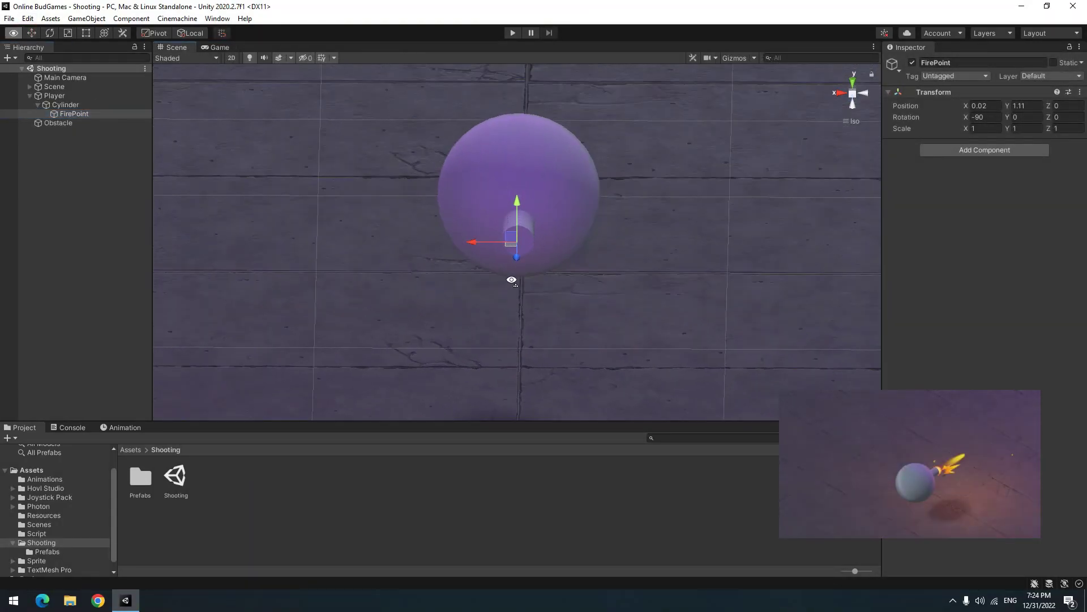
pyautogui.doubleClick(144, 483)
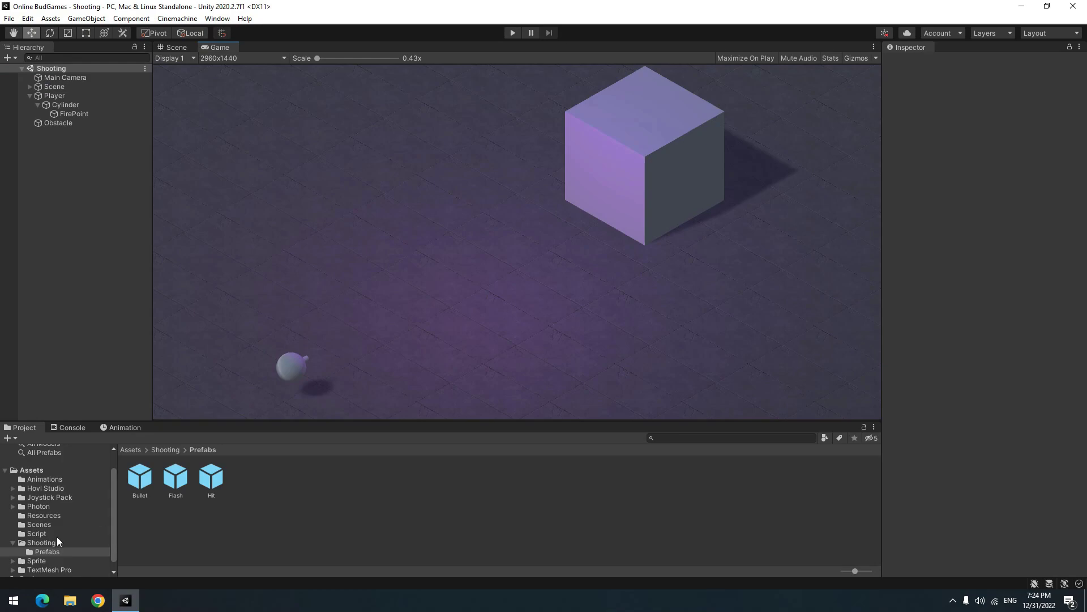
# - Create a new C# script named Shooter in the Shooting folder
pyautogui.click(57, 538)
pyautogui.rightClick(412, 506)
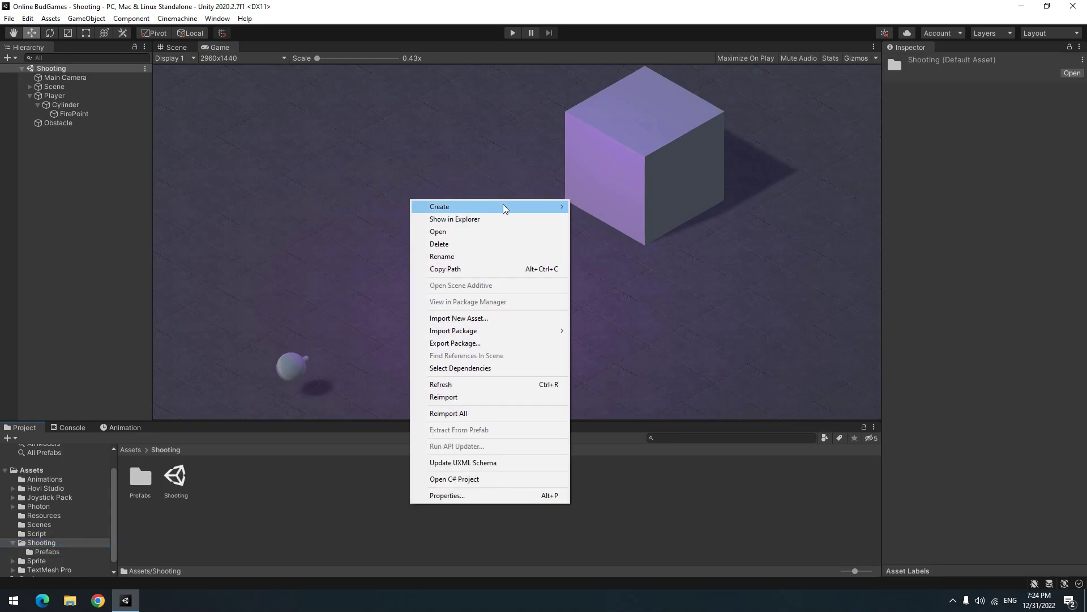
pyautogui.click(647, 158)
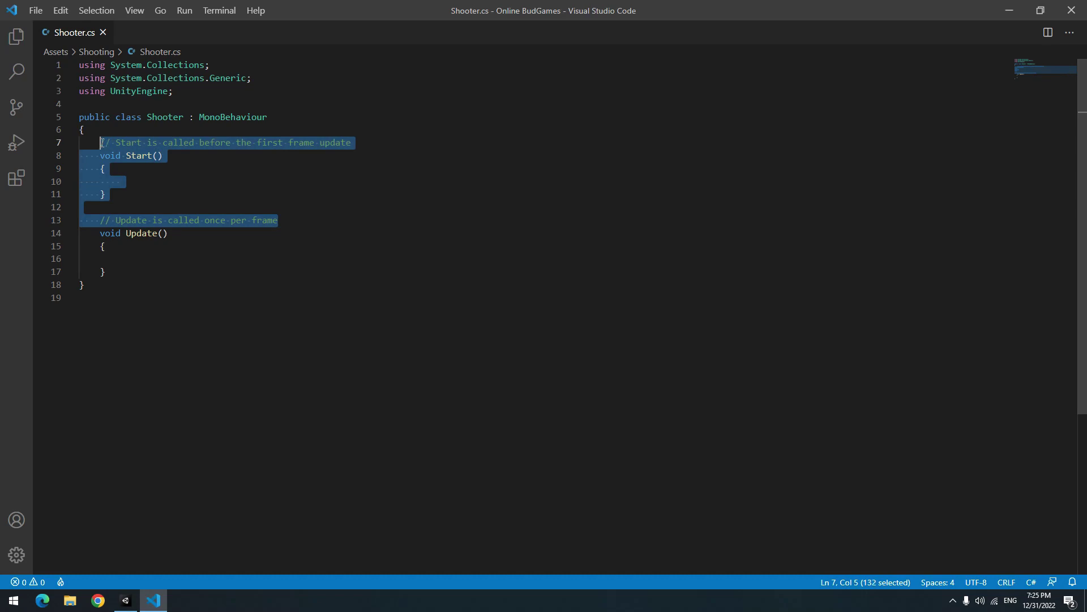
# - Replace Start with a FirePosition field and a Shooting() method that instantiates the bullet on Space
pyautogui.press('BackSpace')
pyautogui.press('Return')
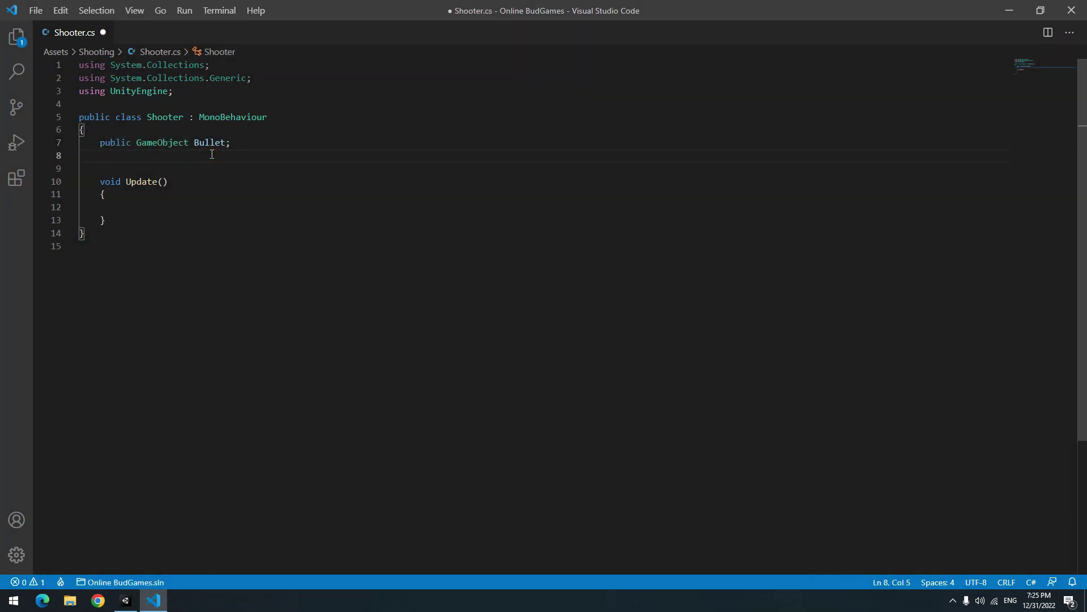
pyautogui.write('public GameObject FirePosition;')
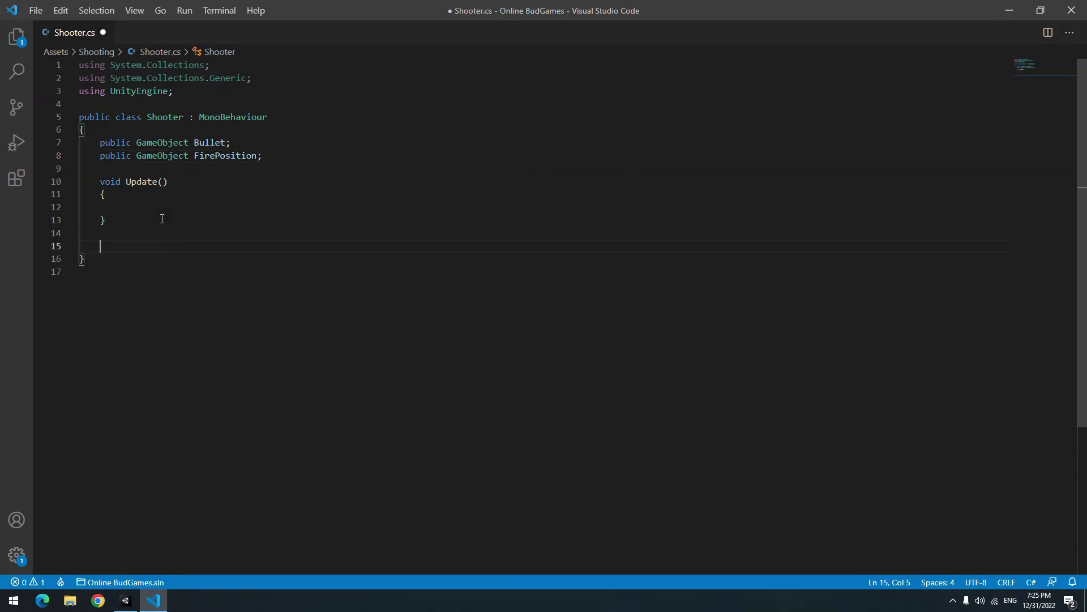
pyautogui.write('public void Shooting()')
pyautogui.press('Return')
pyautogui.write('{')
pyautogui.press('Return')
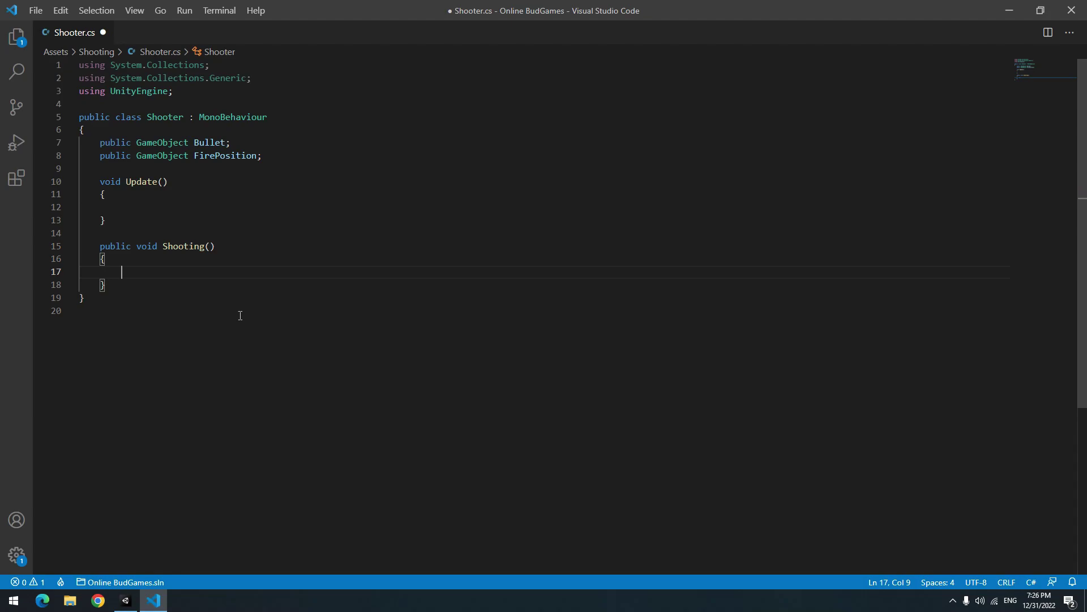
pyautogui.write('ins')
pyautogui.press('Tab')
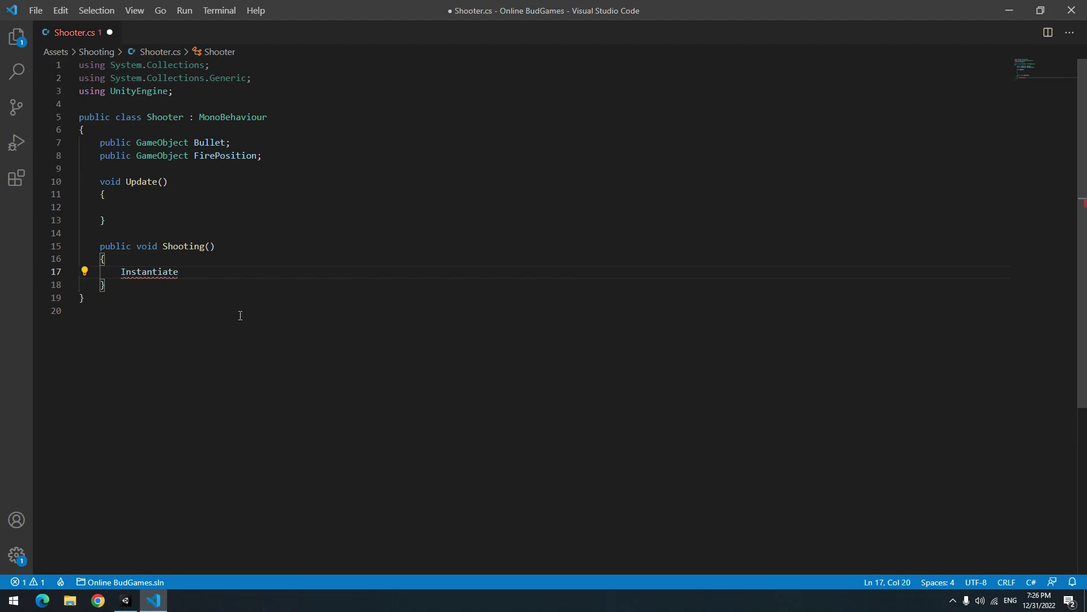
pyautogui.write('(Bullet , ')
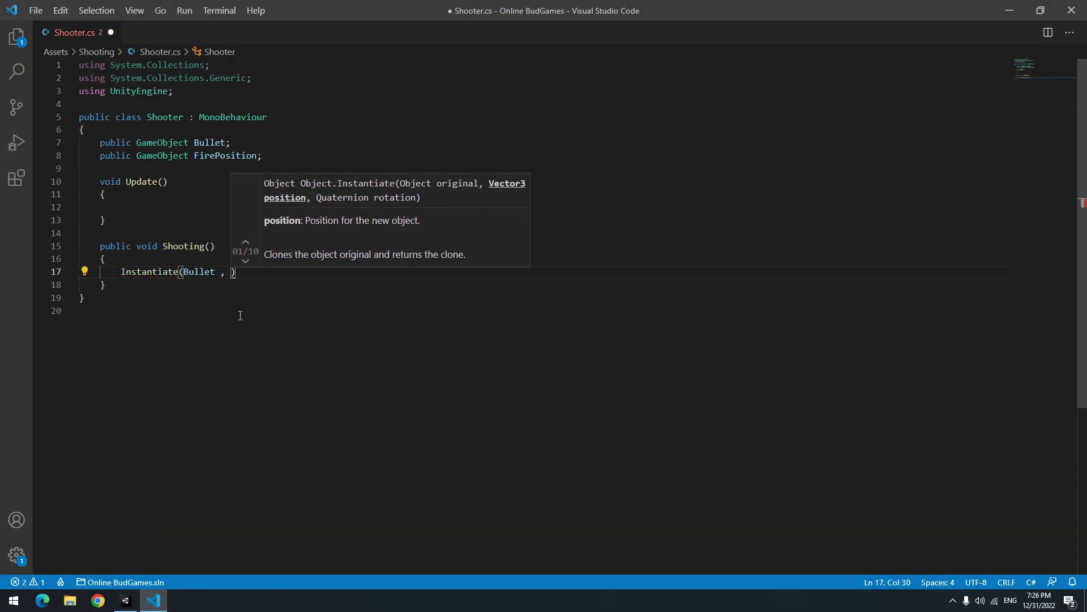
pyautogui.write('FirePosition.transform.po')
pyautogui.press('Tab')
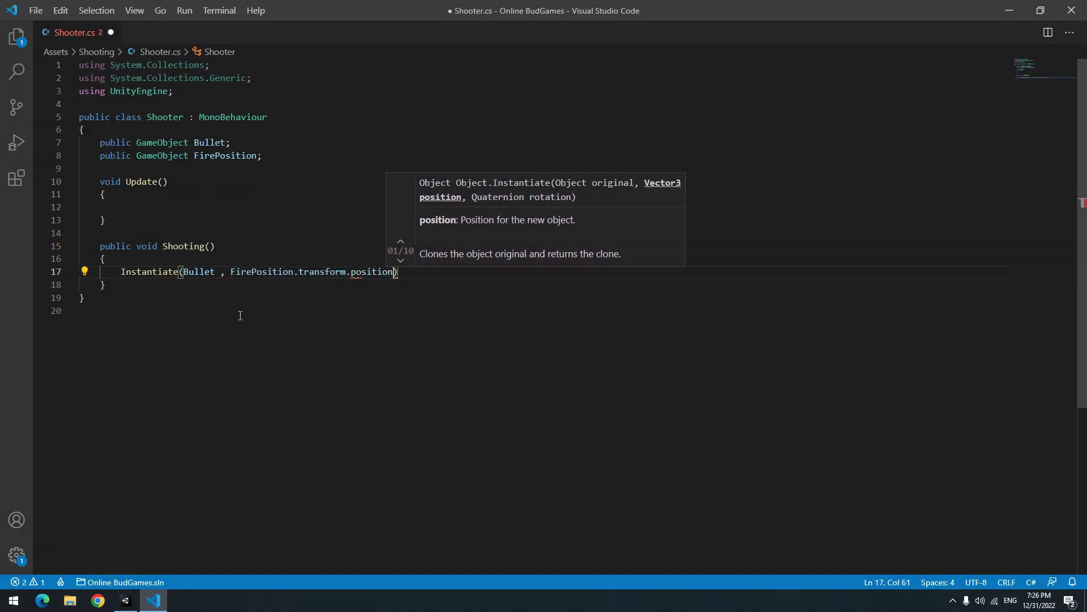
pyautogui.write(', F')
pyautogui.press('Tab')
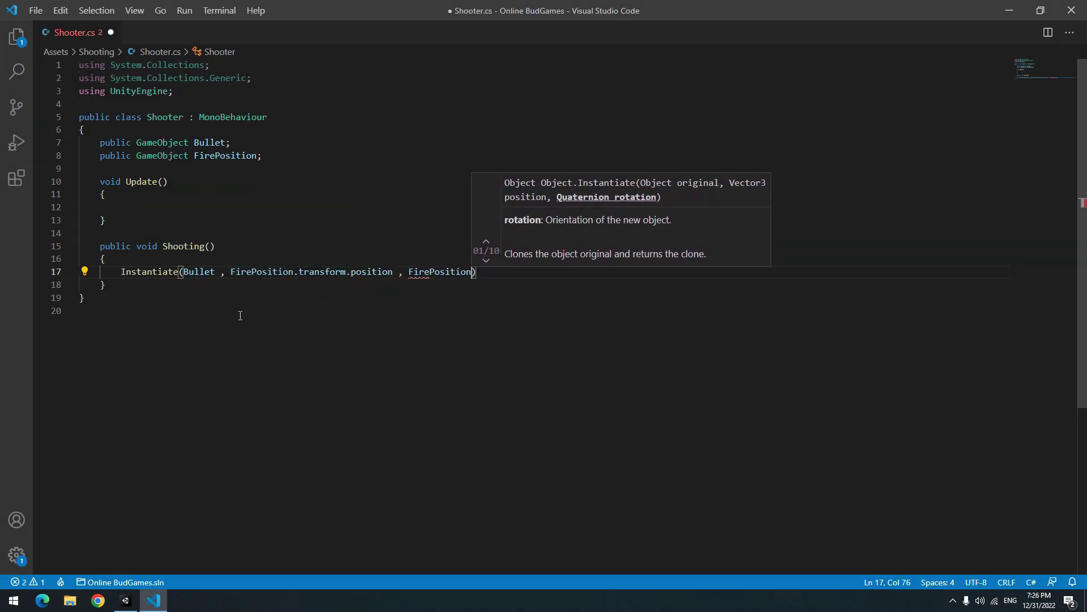
pyautogui.write('.tr')
pyautogui.press('Tab')
pyautogui.write('.ro')
pyautogui.press('Tab')
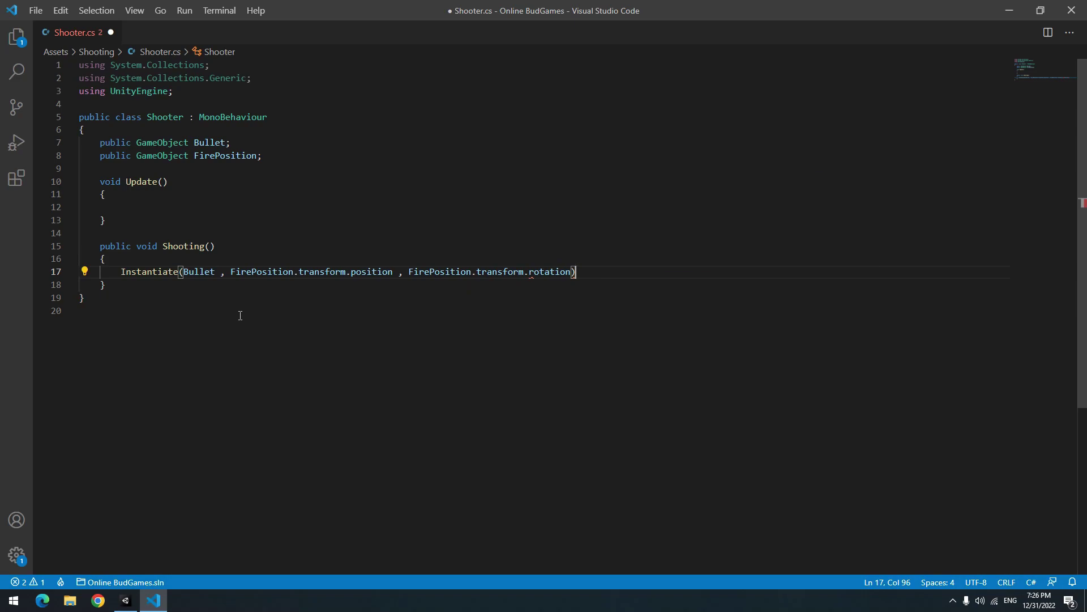
pyautogui.write('if')
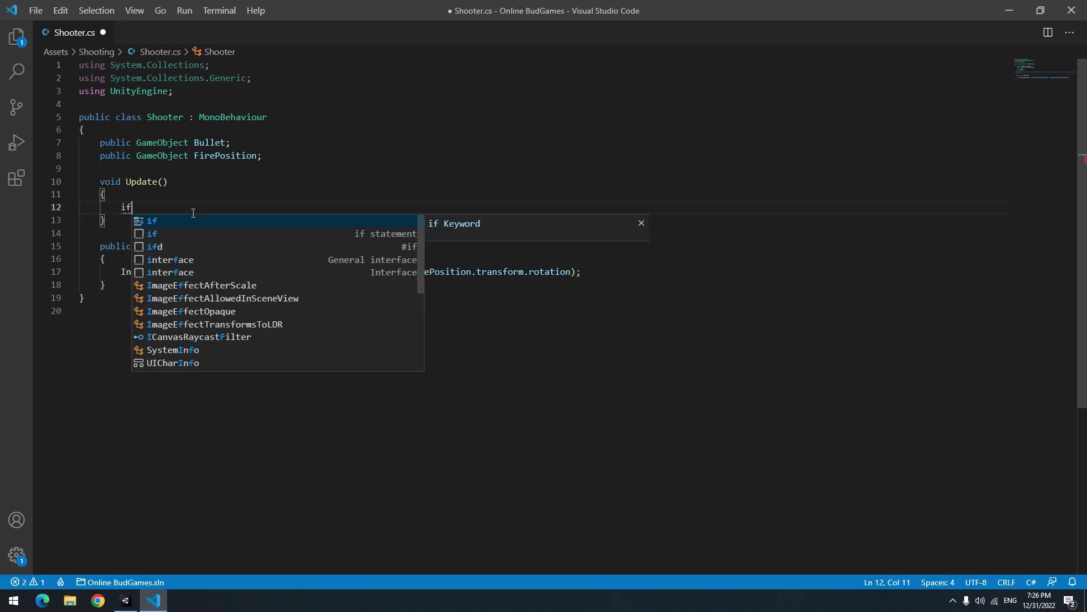
pyautogui.write('(Input.GetKeyDown(KeyCode.Space)')
pyautogui.press('Return')
pyautogui.write('{')
pyautogui.press('Return')
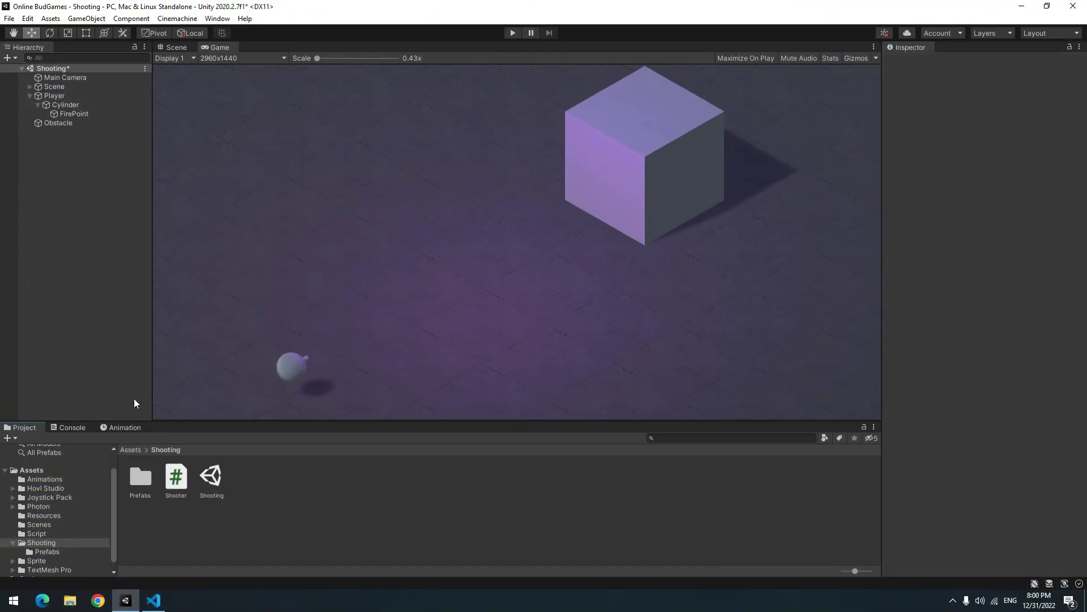
# - Create a Bullet C# script and attach it to the Bullet prefab
pyautogui.rightClick(359, 529)
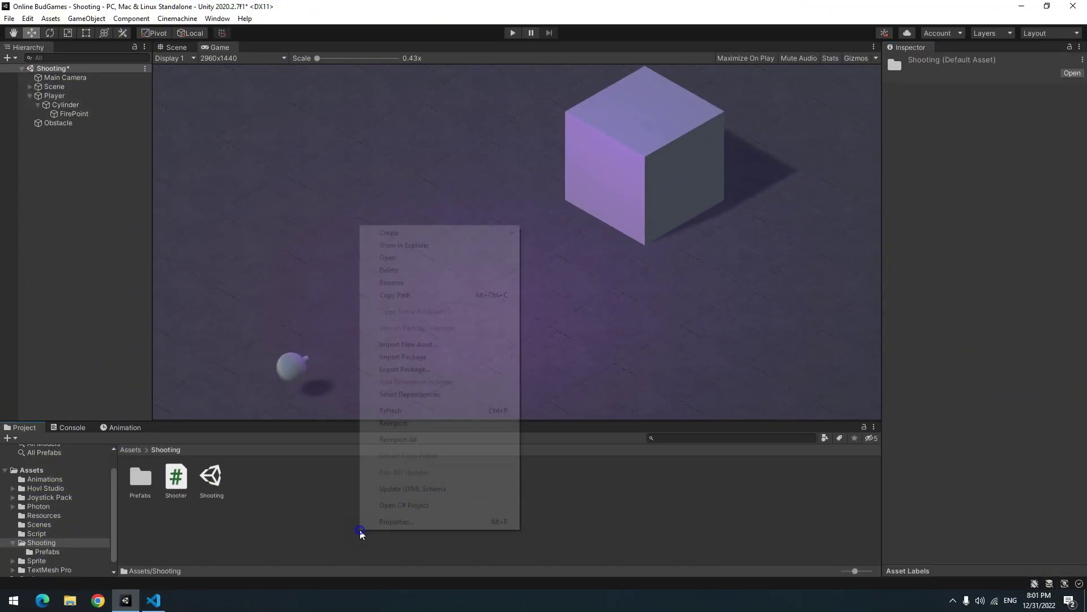
pyautogui.click(553, 161)
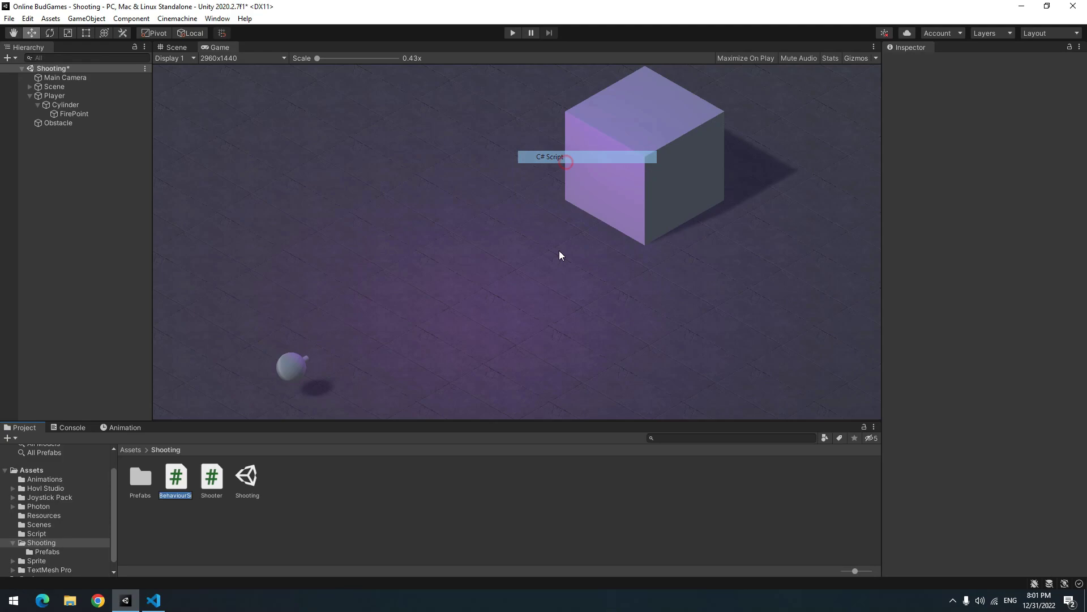
pyautogui.write('Bullet')
pyautogui.press('Return')
pyautogui.doubleClick(141, 476)
pyautogui.doubleClick(176, 476)
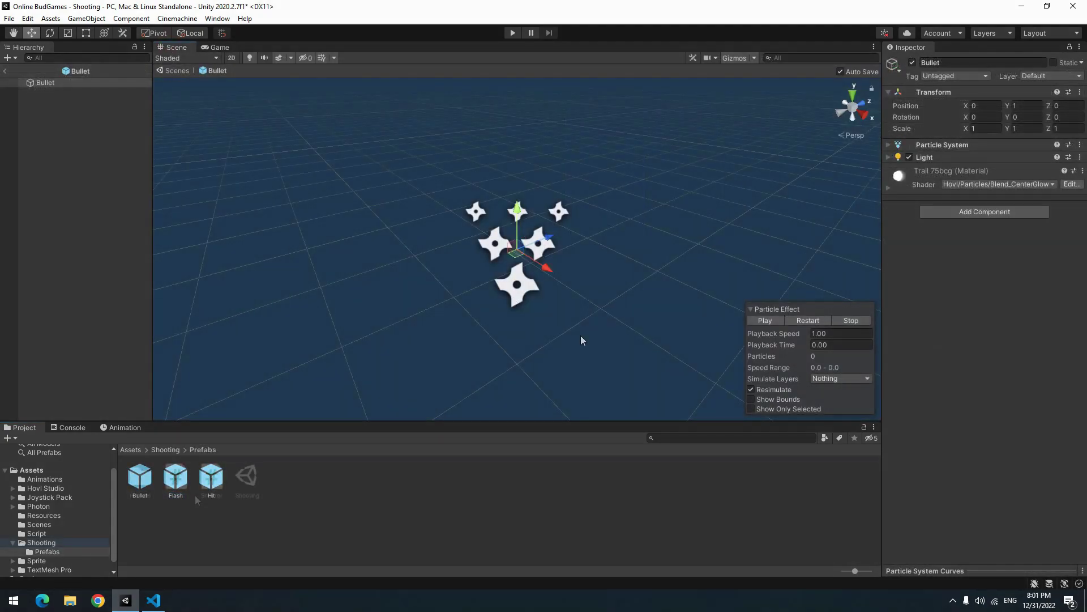
pyautogui.click(166, 449)
pyautogui.moveTo(190, 485); pyautogui.dragTo(952, 273)
# - Declare Rigidbody rb, GameObject Hit and Fire; in Start, add forward force and spawn Fire
pyautogui.click(156, 132)
pyautogui.press('Return')
pyautogui.write('p')
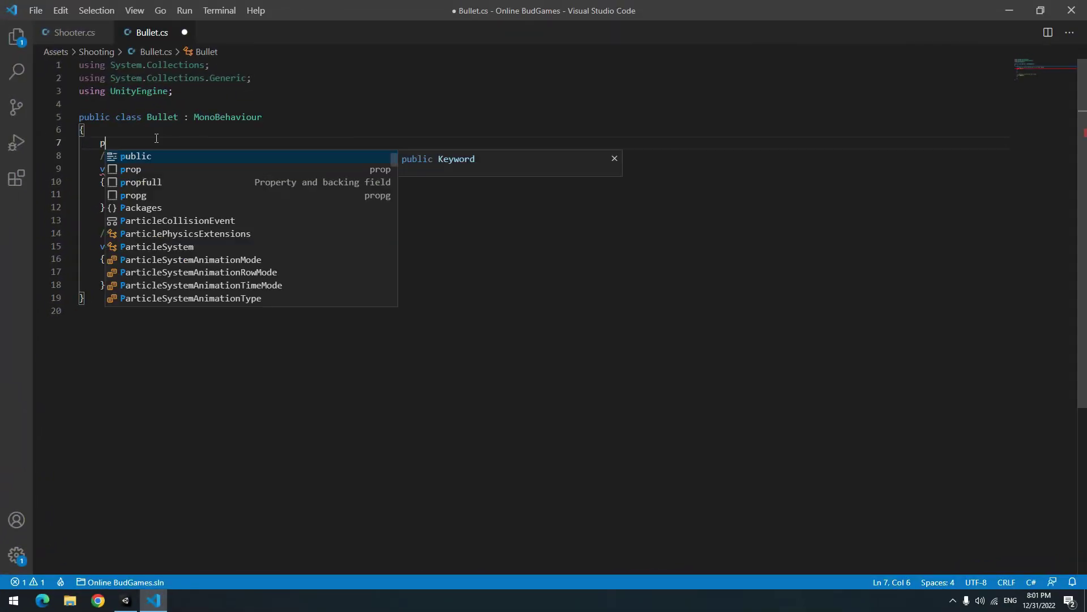
pyautogui.write('ublic Rigidbody rb;')
pyautogui.press('Return')
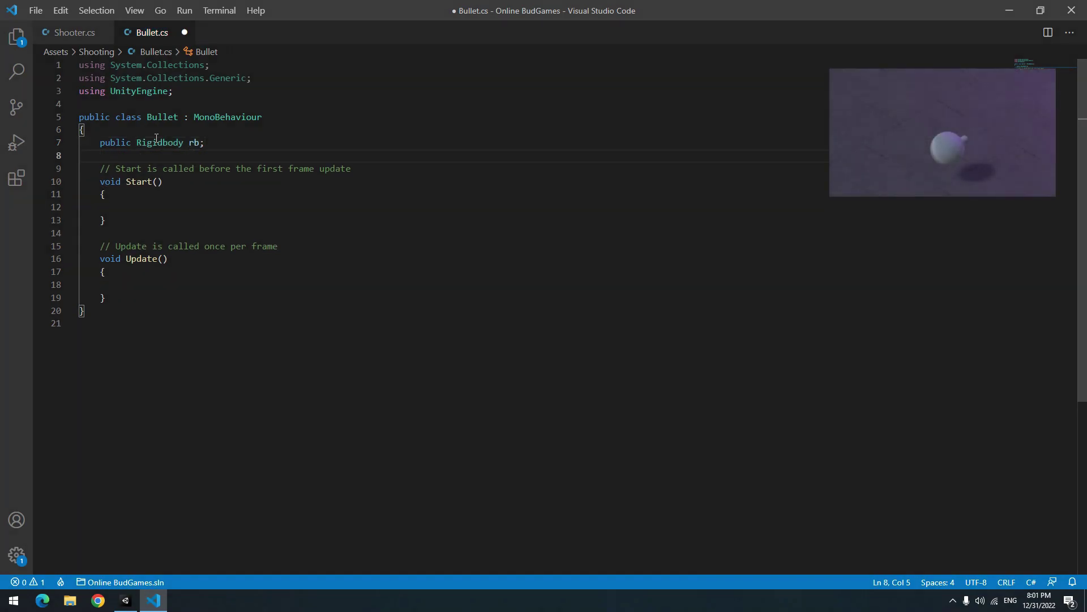
pyautogui.write('public Gam')
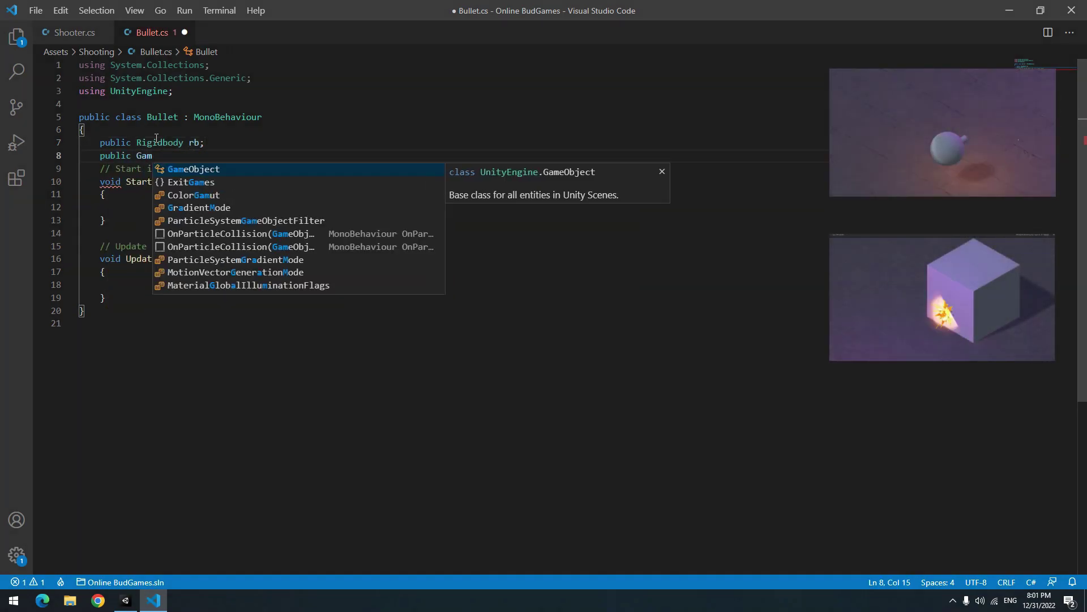
pyautogui.press('Return')
pyautogui.write('Hit;')
pyautogui.press('Return')
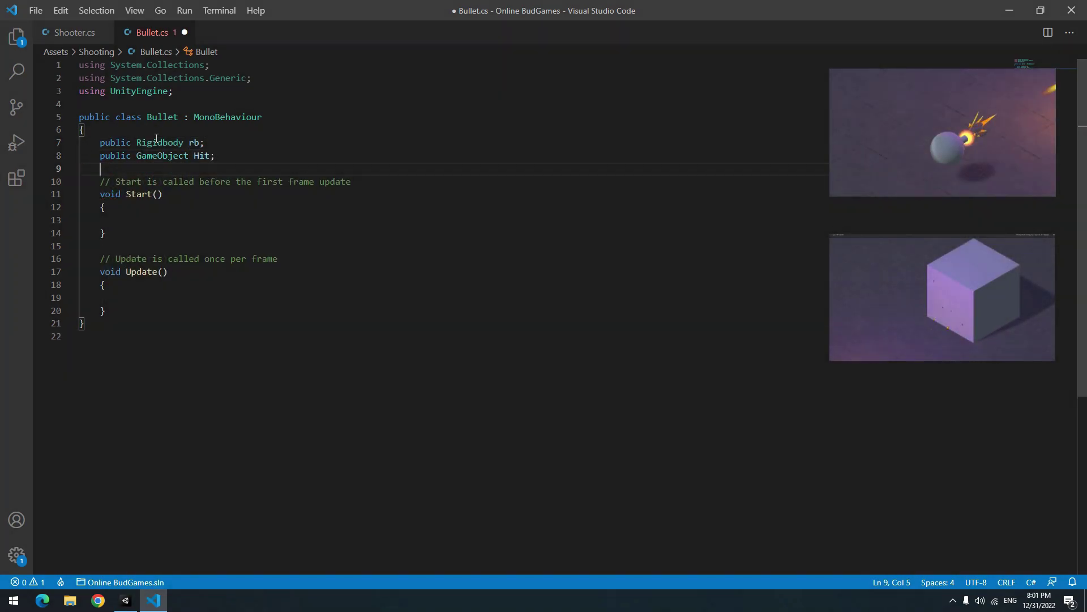
pyautogui.write('public Gam')
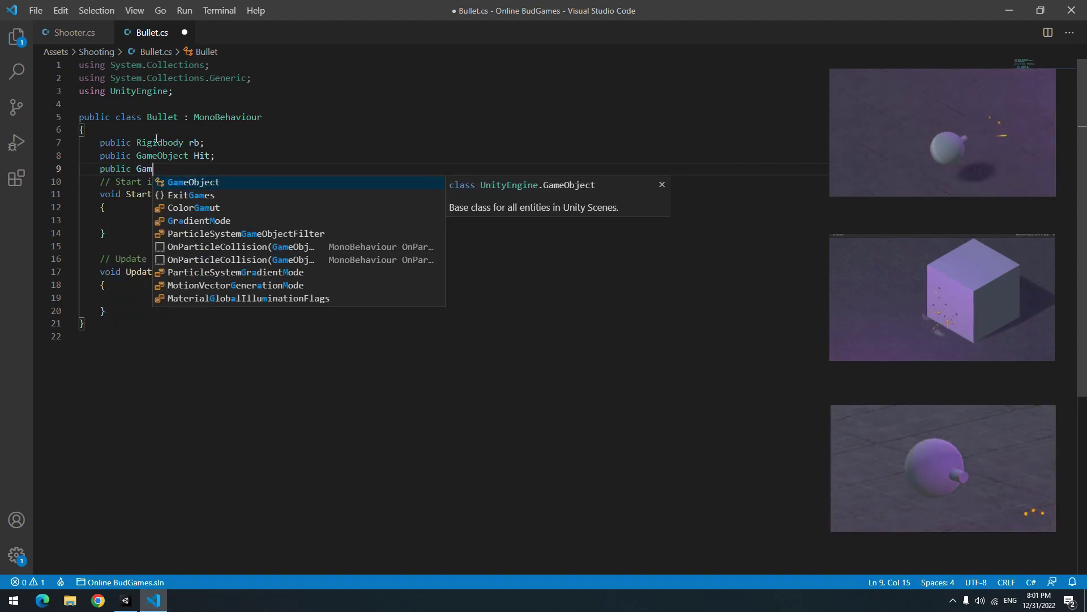
pyautogui.press('Return')
pyautogui.write('Fire;')
pyautogui.press('Return')
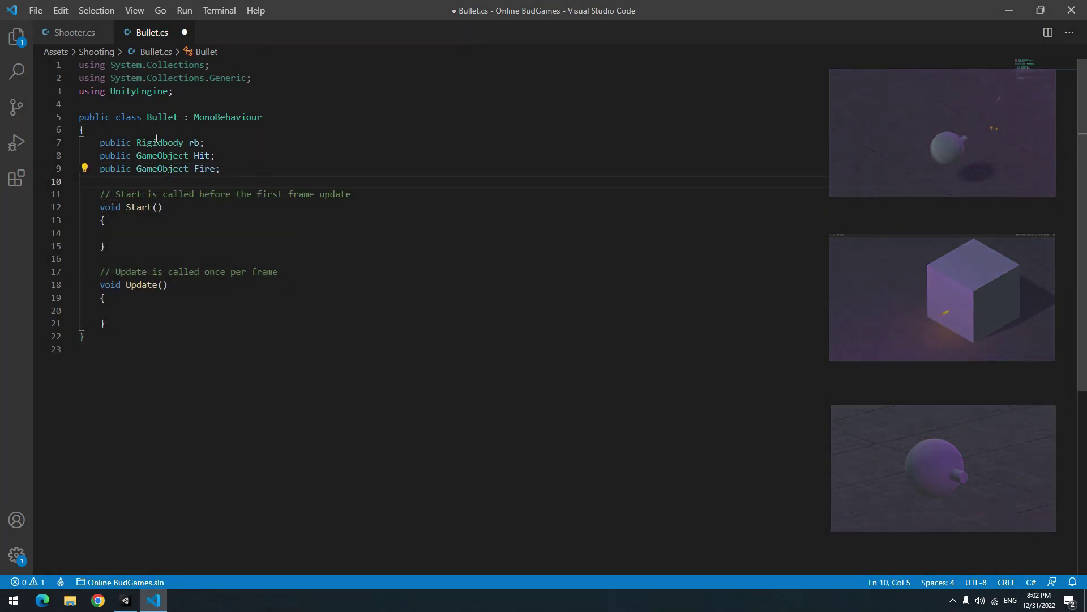
pyautogui.write('rb')
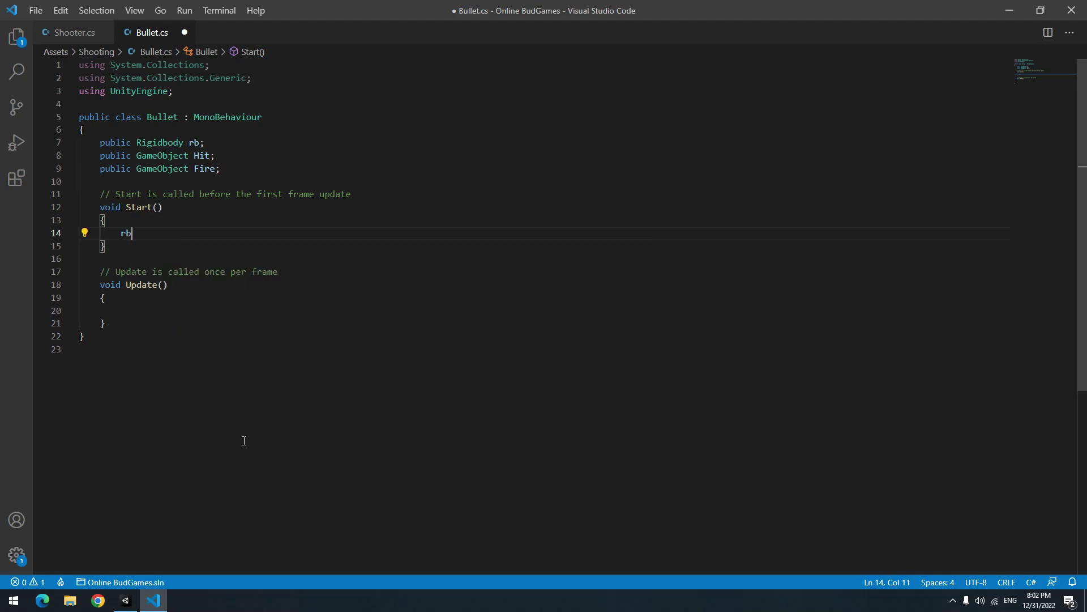
pyautogui.write('.addForce(transform.forward * 2000);')
pyautogui.press('Return')
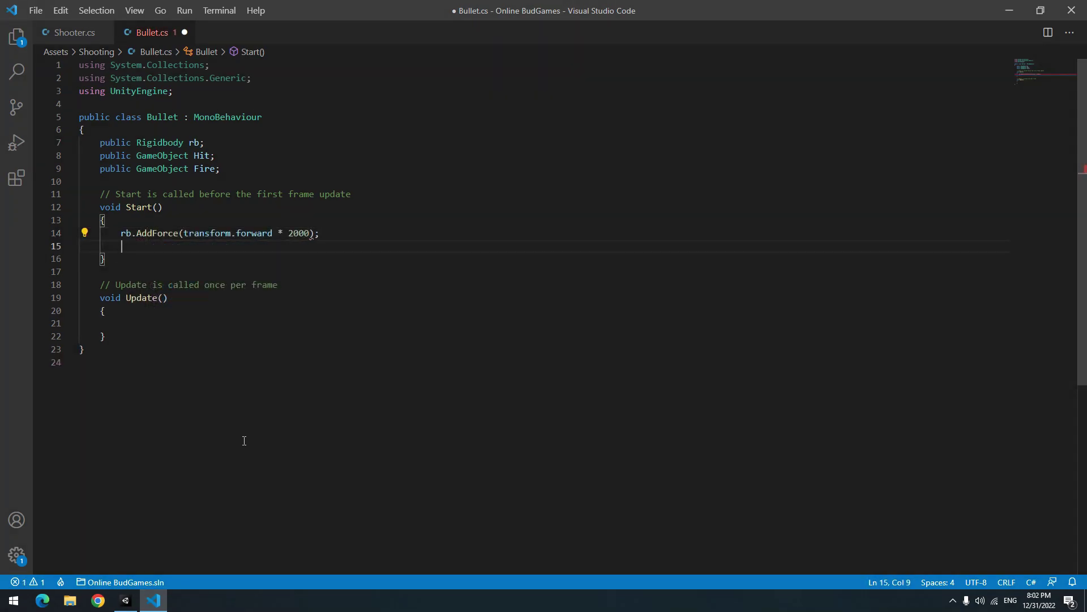
pyautogui.write('Instantiate')
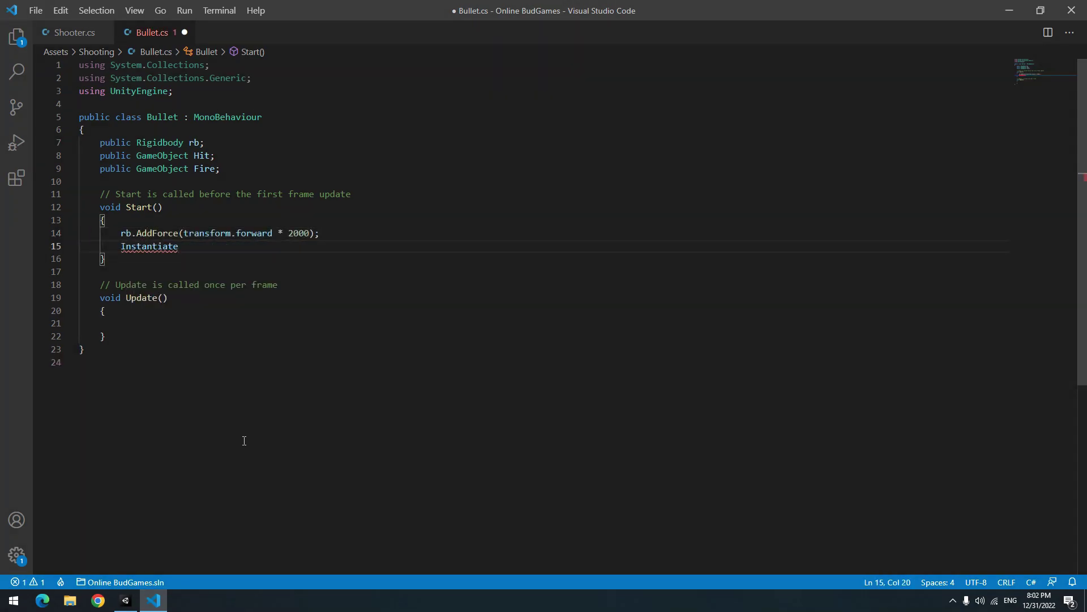
pyautogui.write('(Fire , this.transform.position , Quaternion.identity);')
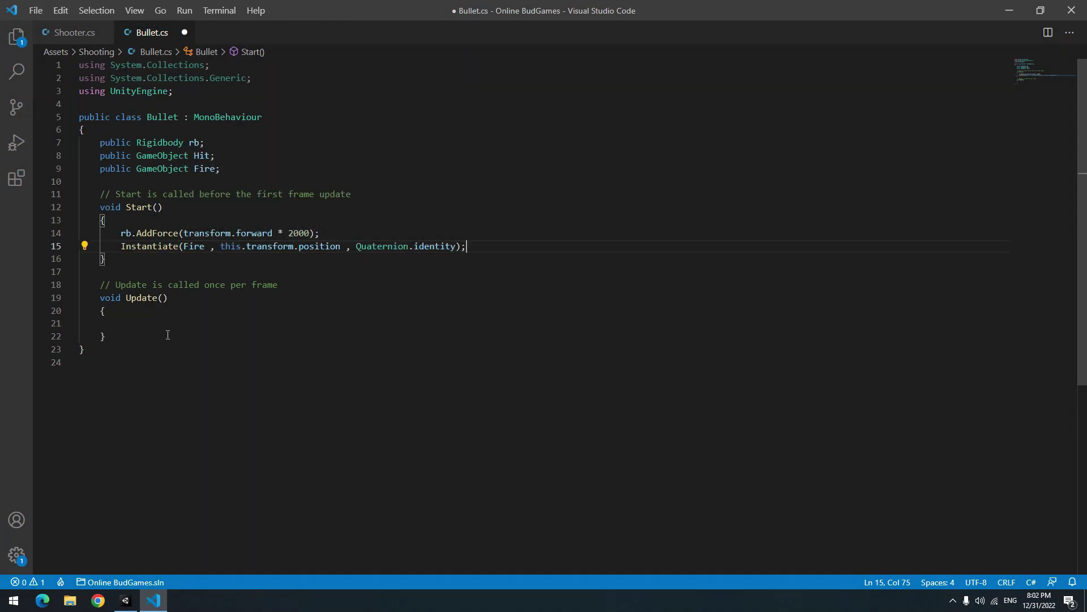
pyautogui.moveTo(168, 334); pyautogui.dragTo(100, 287)
# - Swap Update for OnCollisionEnter instantiating Hit at the bullet's position with Quaternion.identity
pyautogui.press('Return')
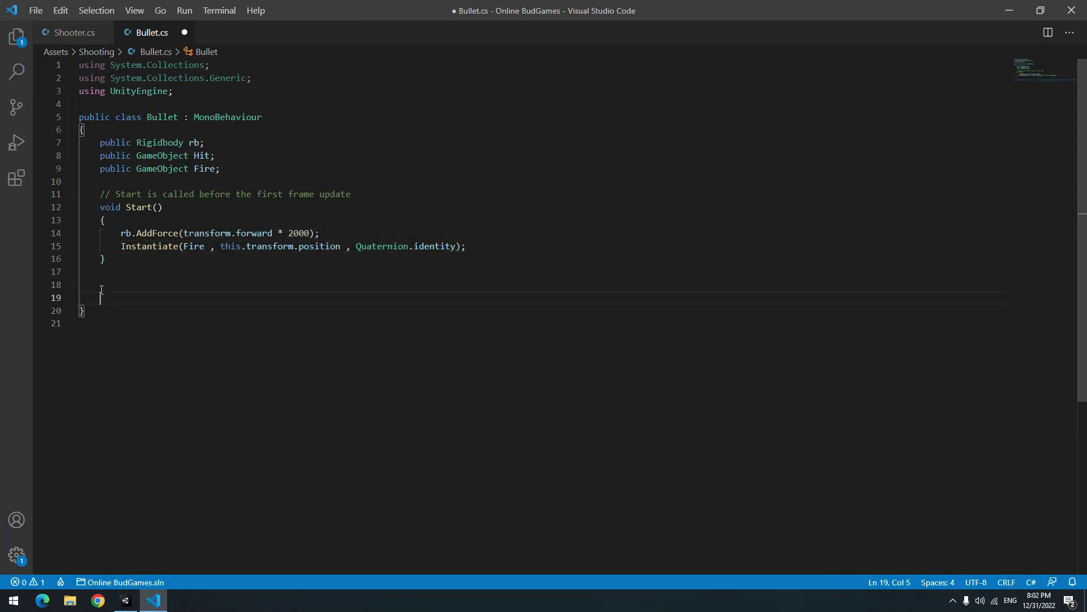
pyautogui.write('on')
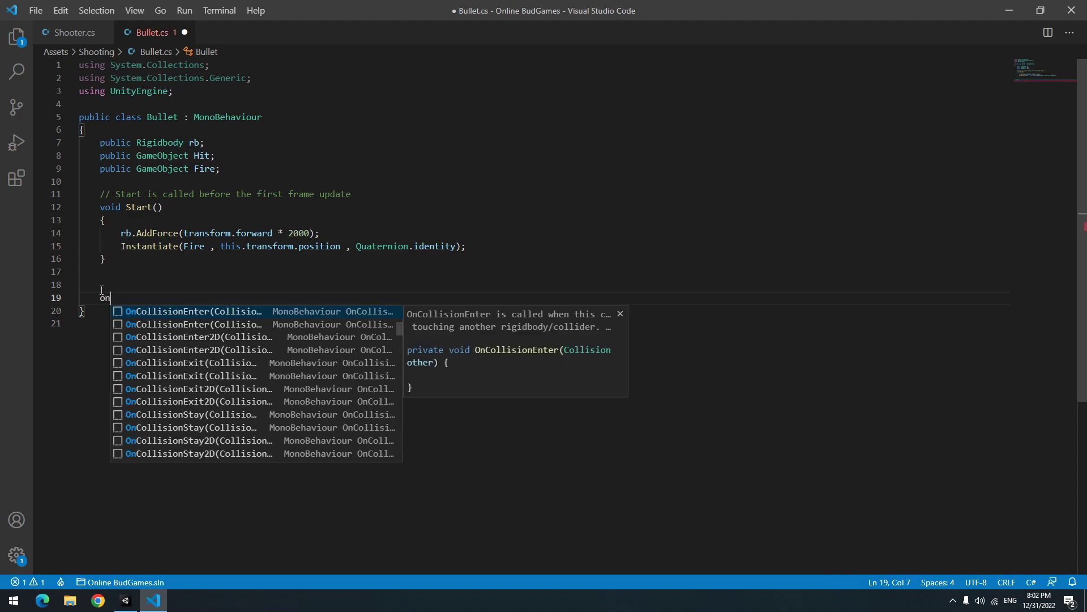
pyautogui.write('col')
pyautogui.press('Return')
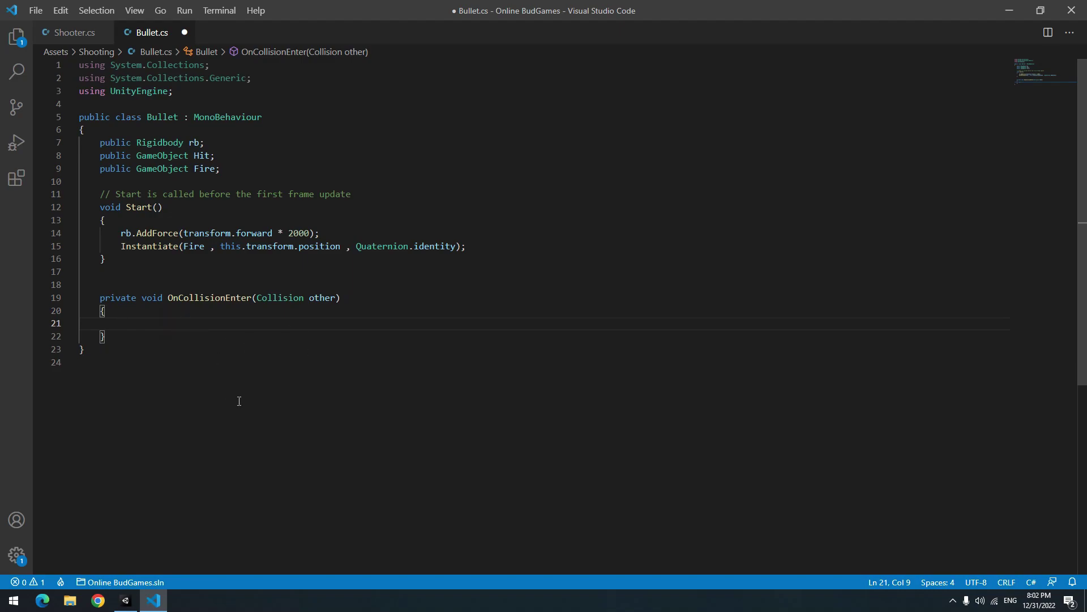
pyautogui.write('ins')
pyautogui.press('Tab')
pyautogui.press('Tab')
pyautogui.press('Return')
pyautogui.write('des')
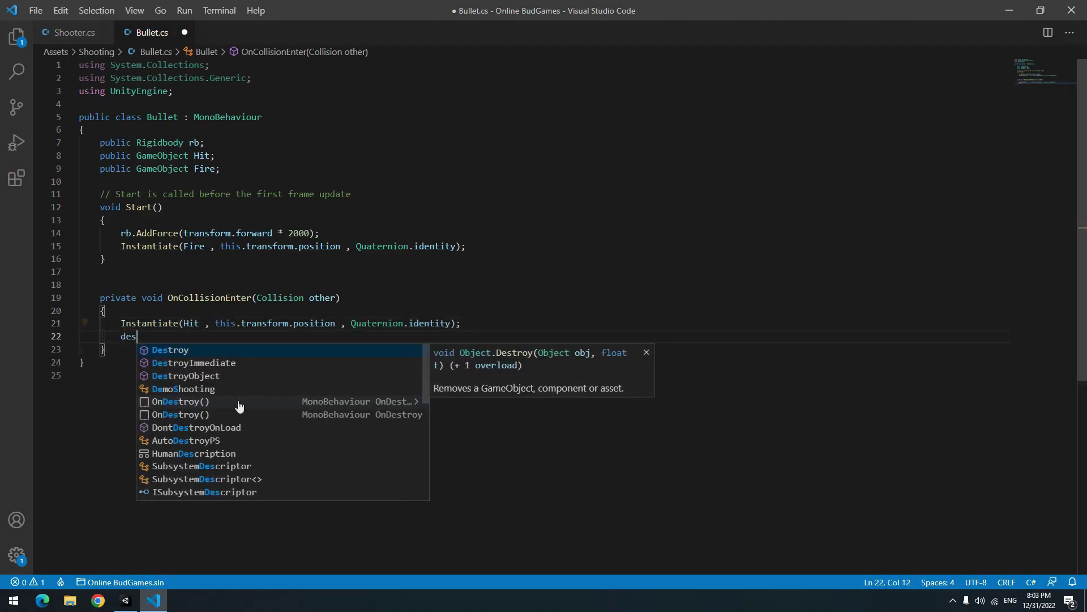
pyautogui.write('(')
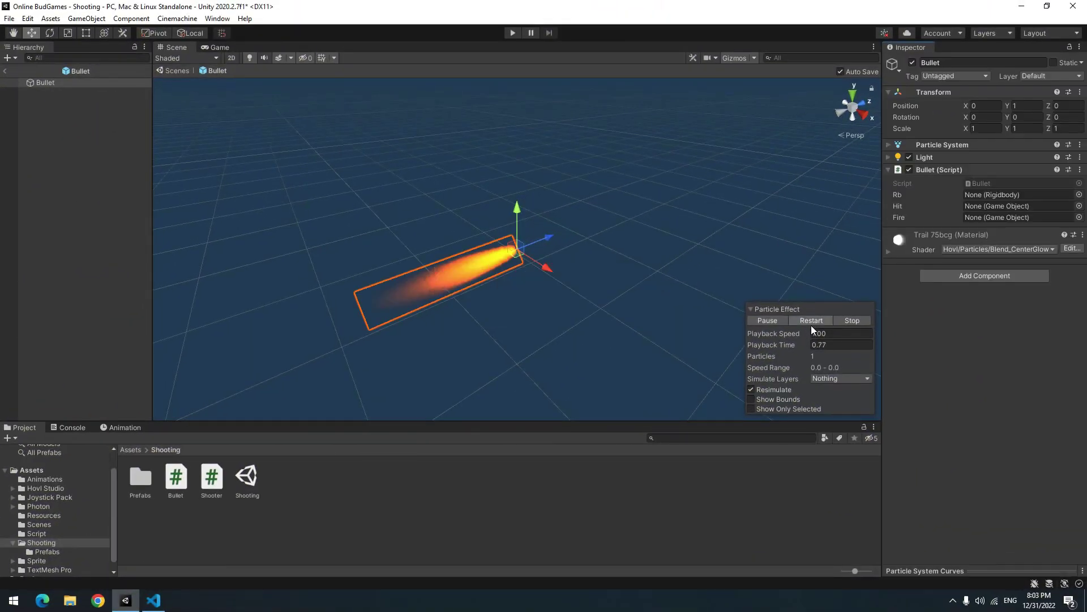
# - Add a Rigidbody to the Bullet prefab and toggle its gravity setting
pyautogui.click(984, 275)
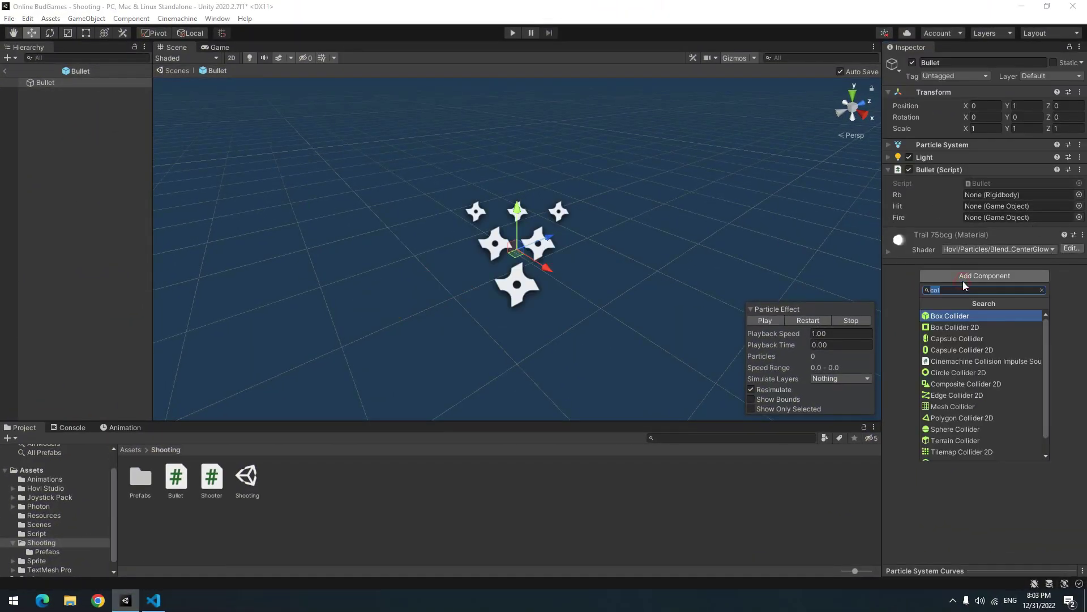
pyautogui.click(934, 312)
pyautogui.click(919, 235)
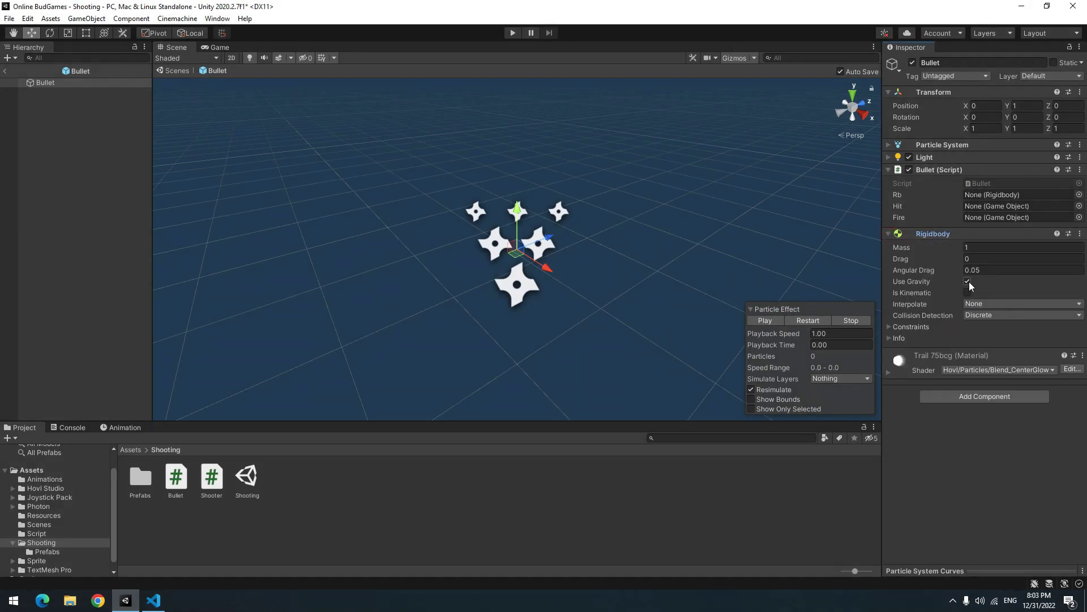
pyautogui.click(889, 234)
# - Add a Sphere Collider and link the Rigidbody into the Rb field
pyautogui.click(984, 292)
pyautogui.click(960, 406)
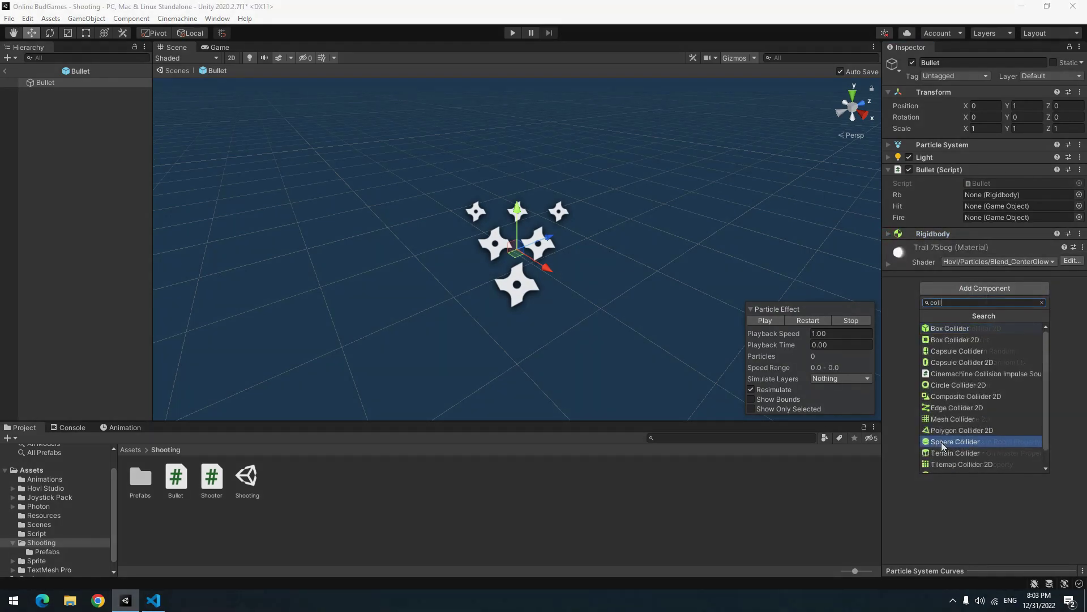
pyautogui.click(961, 445)
pyautogui.moveTo(936, 240); pyautogui.dragTo(983, 201)
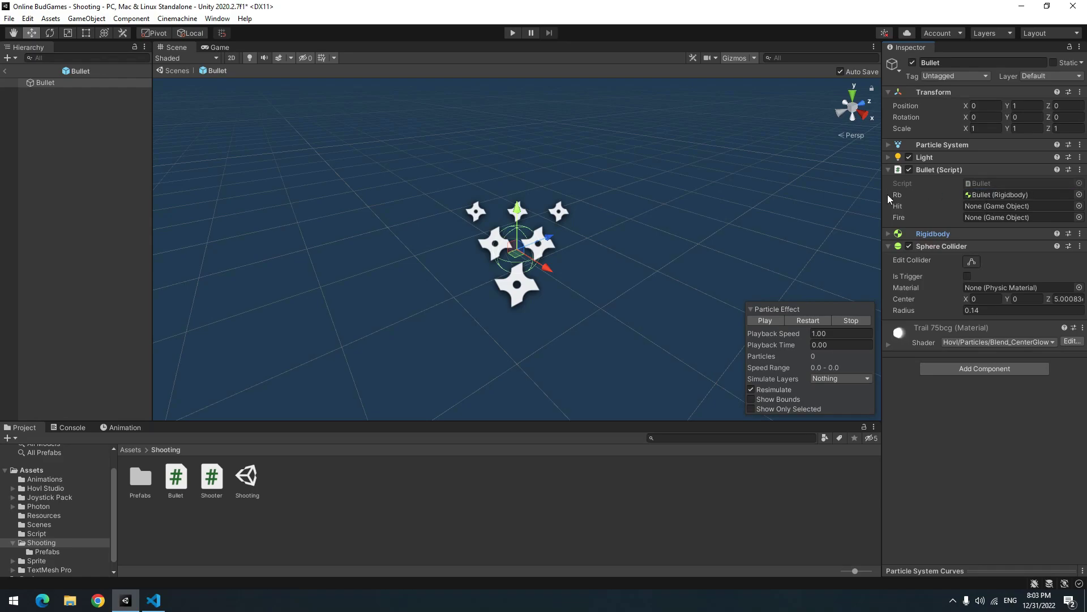
pyautogui.click(44, 552)
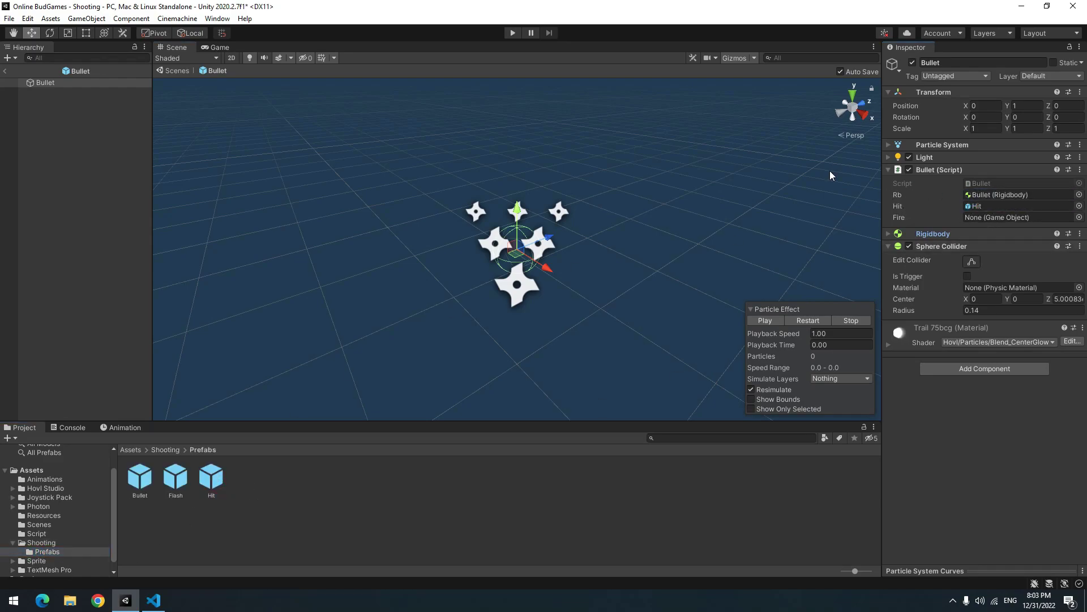
# - Assign Flash as the bullet's Fire, then give Player's Shooter the Bullet prefab and FirePoint
pyautogui.moveTo(175, 481); pyautogui.dragTo(1003, 217)
pyautogui.click(6, 71)
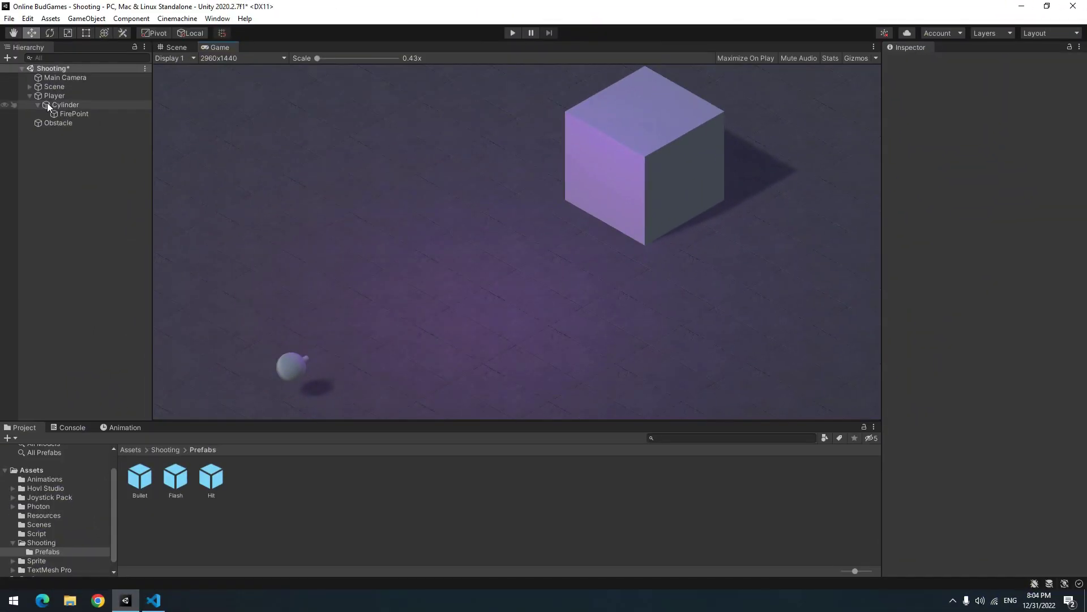
pyautogui.click(56, 97)
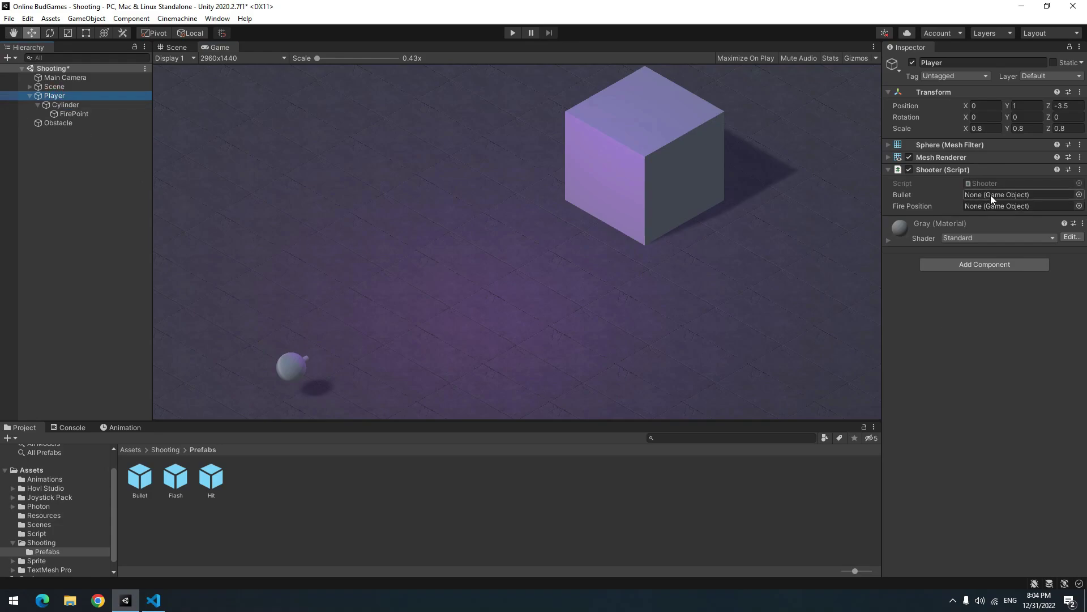
pyautogui.moveTo(989, 185); pyautogui.dragTo(987, 195)
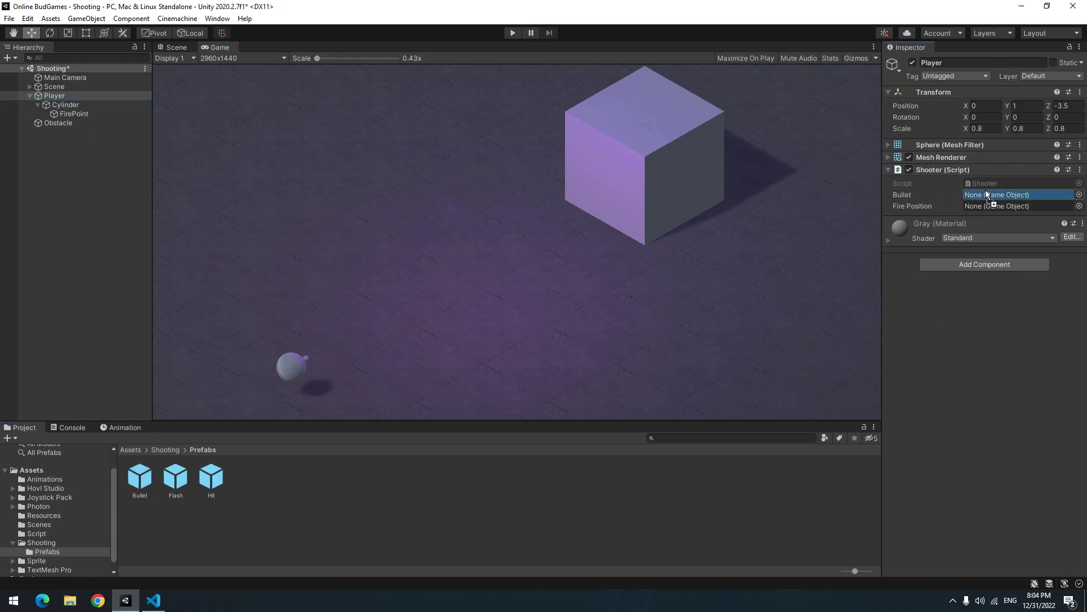
pyautogui.moveTo(62, 113); pyautogui.dragTo(961, 201)
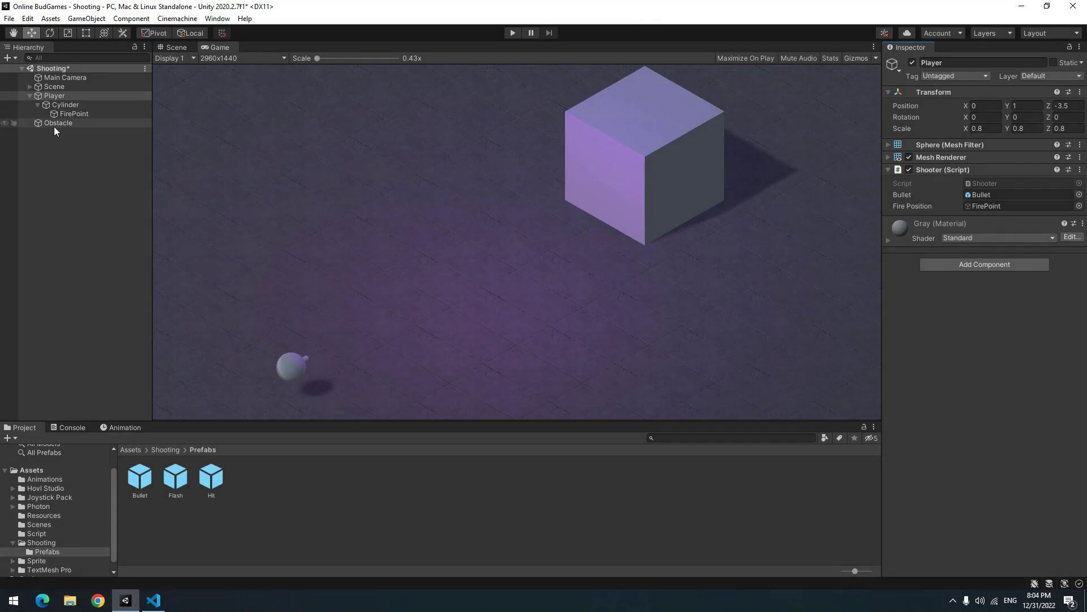
pyautogui.click(56, 124)
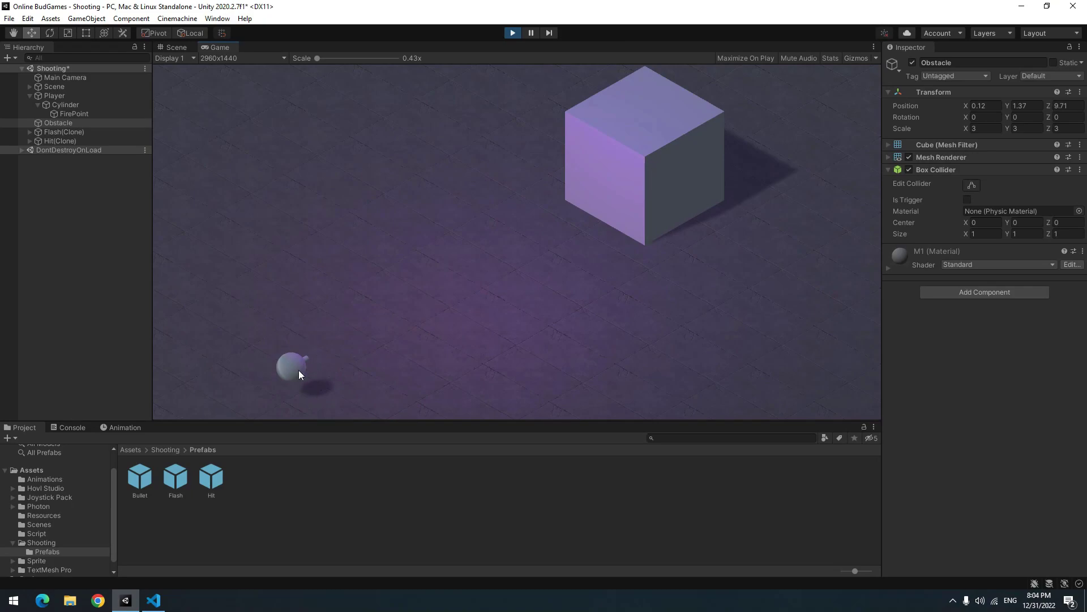
# - Fire eight bullets at the Obstacle cube in the running game
pyautogui.click(312, 366)
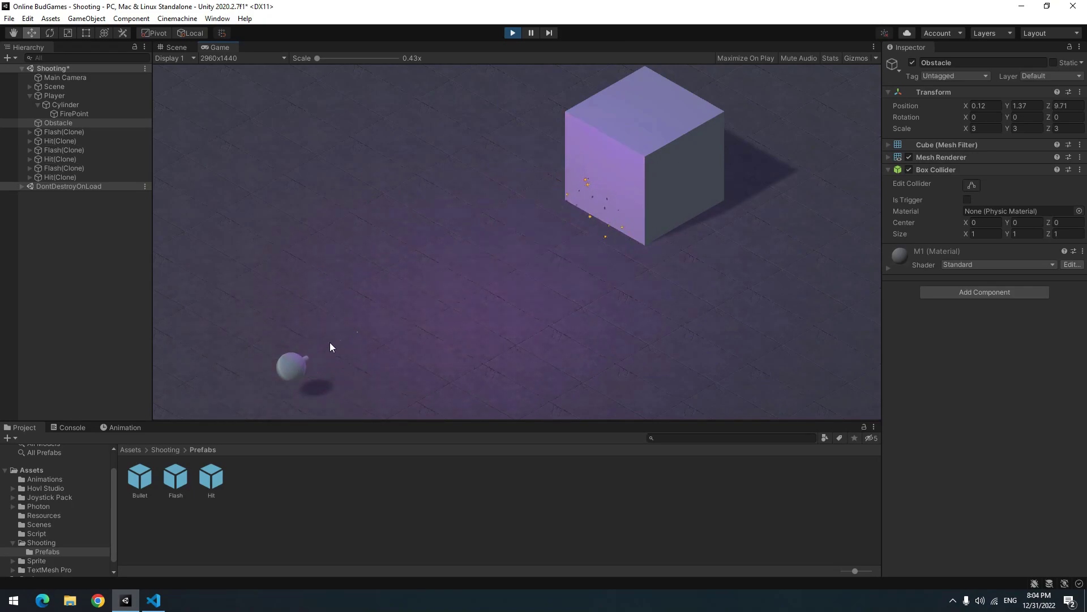
pyautogui.click(321, 352)
pyautogui.click(383, 366)
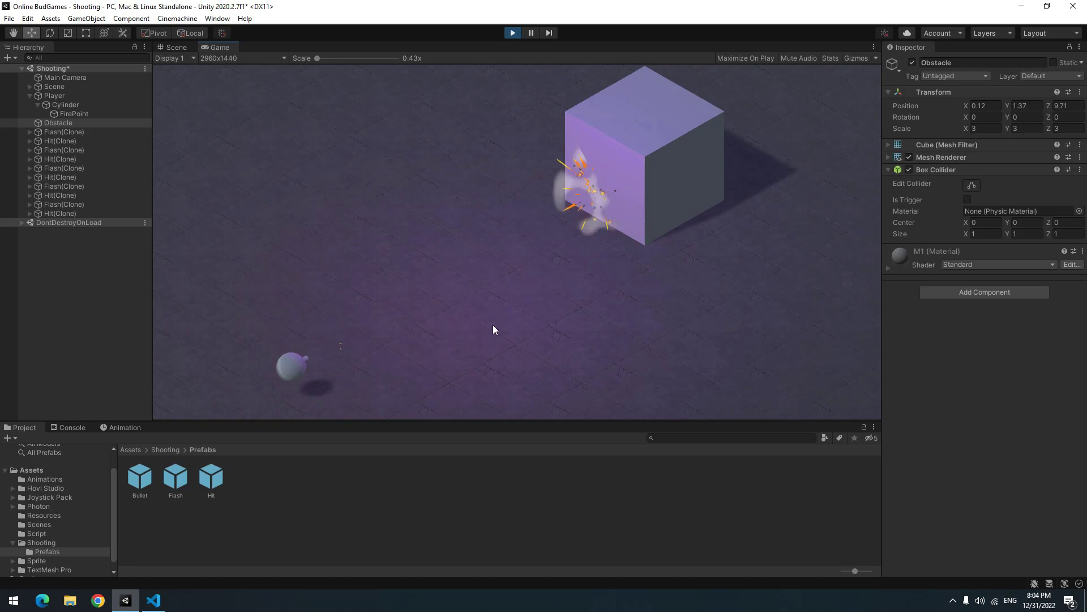
pyautogui.click(552, 297)
pyautogui.click(594, 231)
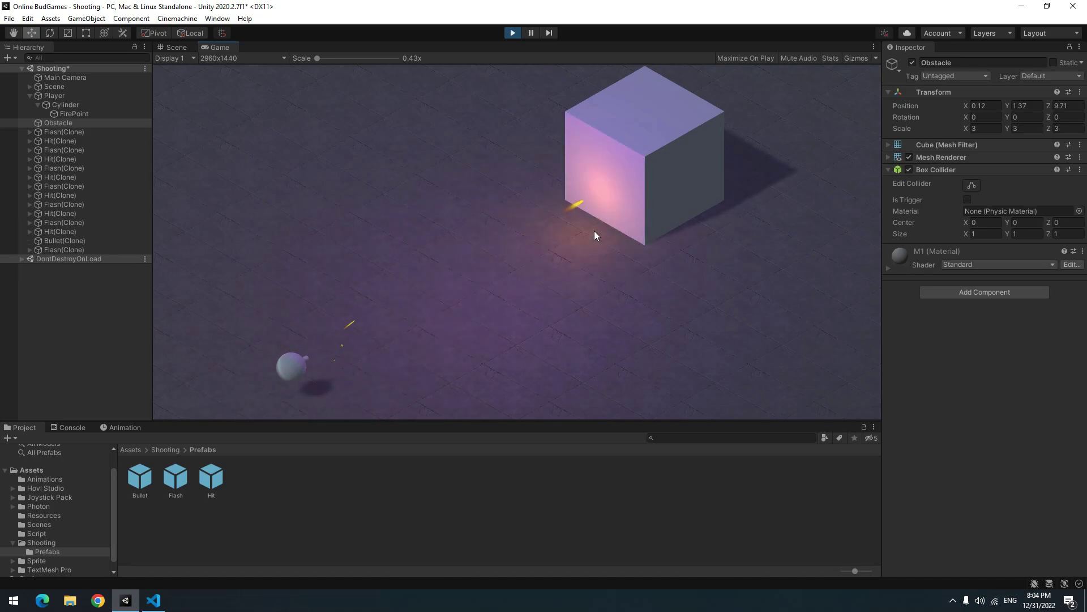
pyautogui.click(577, 257)
pyautogui.click(713, 256)
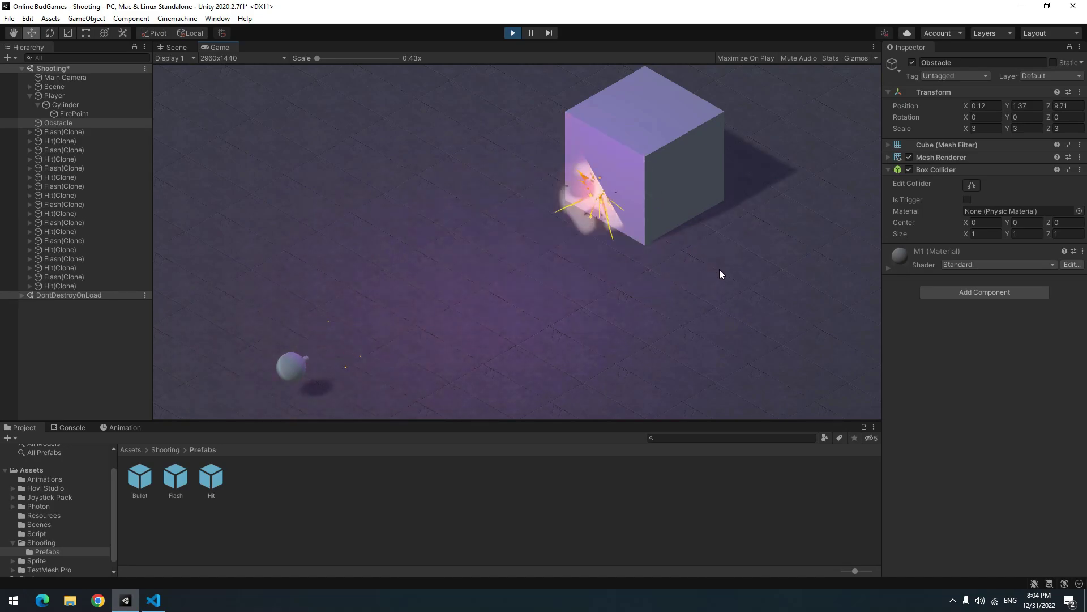
pyautogui.click(705, 314)
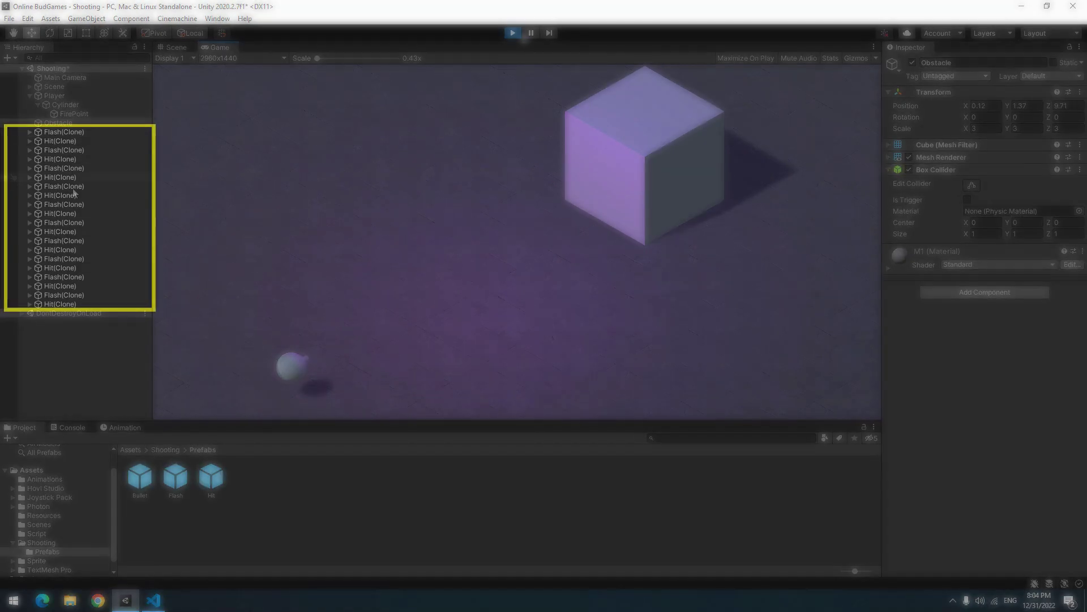
pyautogui.write('GameObject')
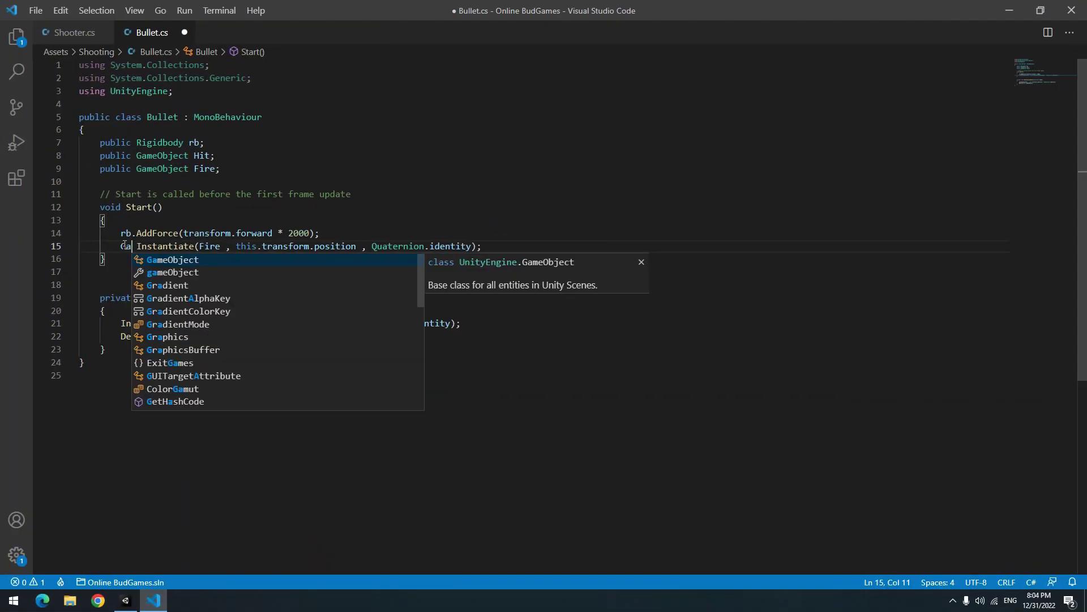
pyautogui.write(' A =')
# - Destroy the Flash and Hit clones after 2 seconds, and attach a new Obstacle script to the cube
pyautogui.press('Return')
pyautogui.write('de')
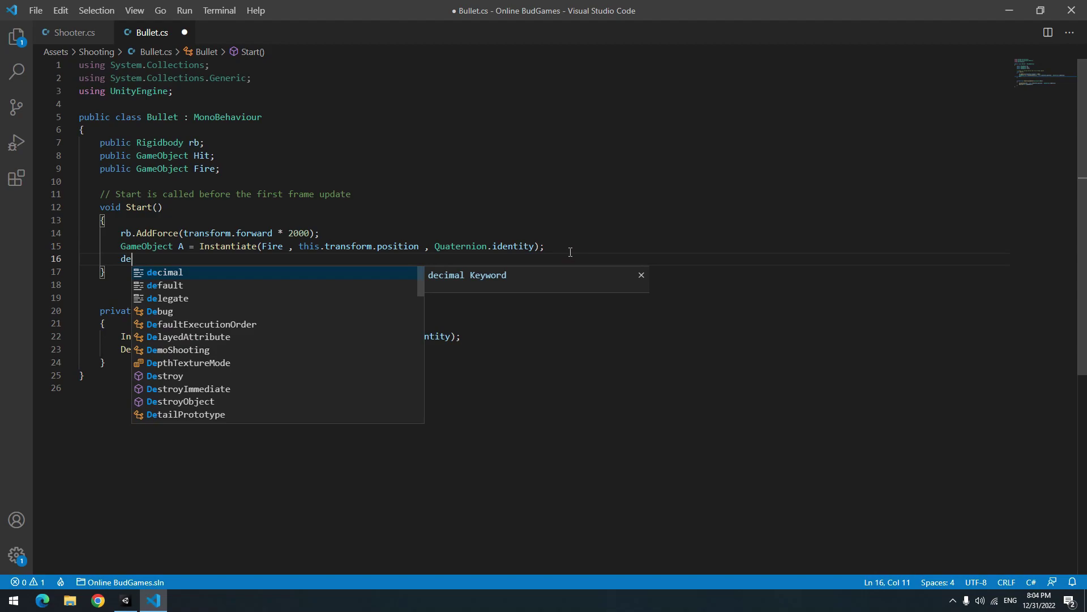
pyautogui.write('Destroy(A , ')
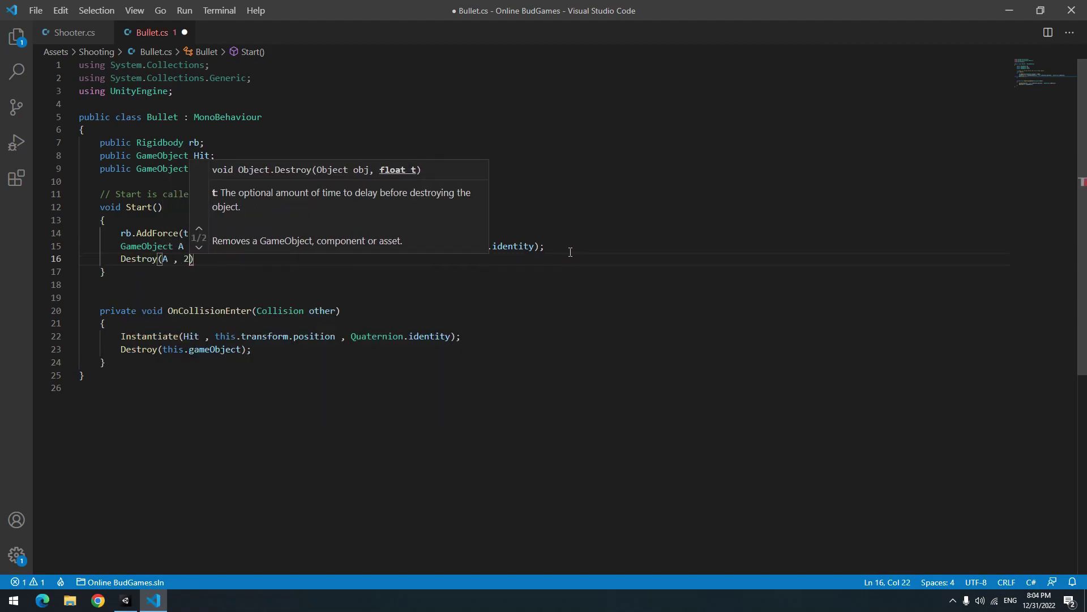
pyautogui.write('2);')
pyautogui.click(119, 337)
pyautogui.write('GameObject A')
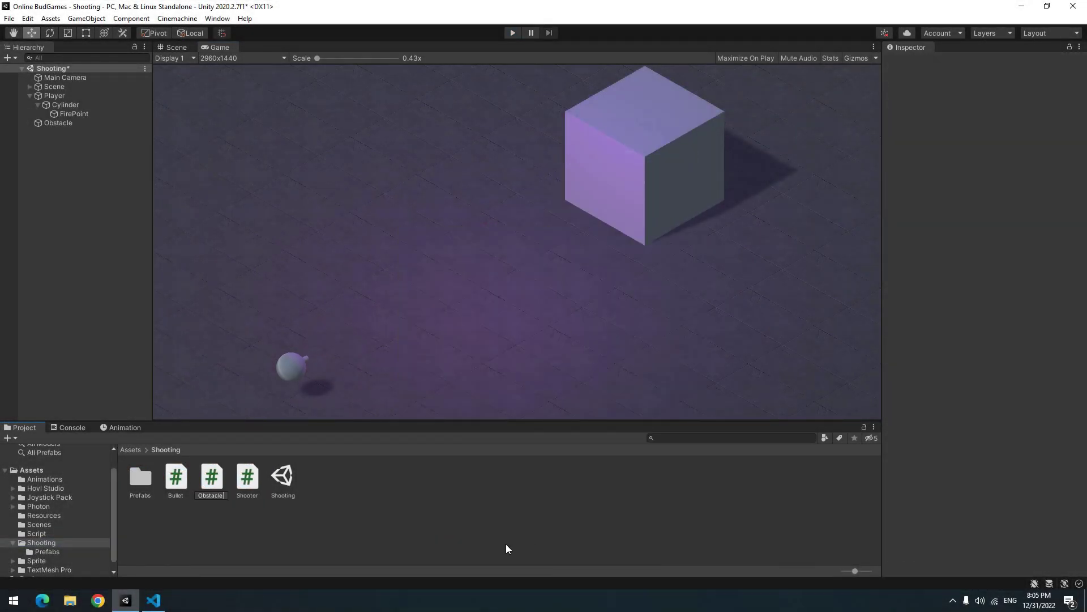
pyautogui.press('Return')
pyautogui.click(62, 124)
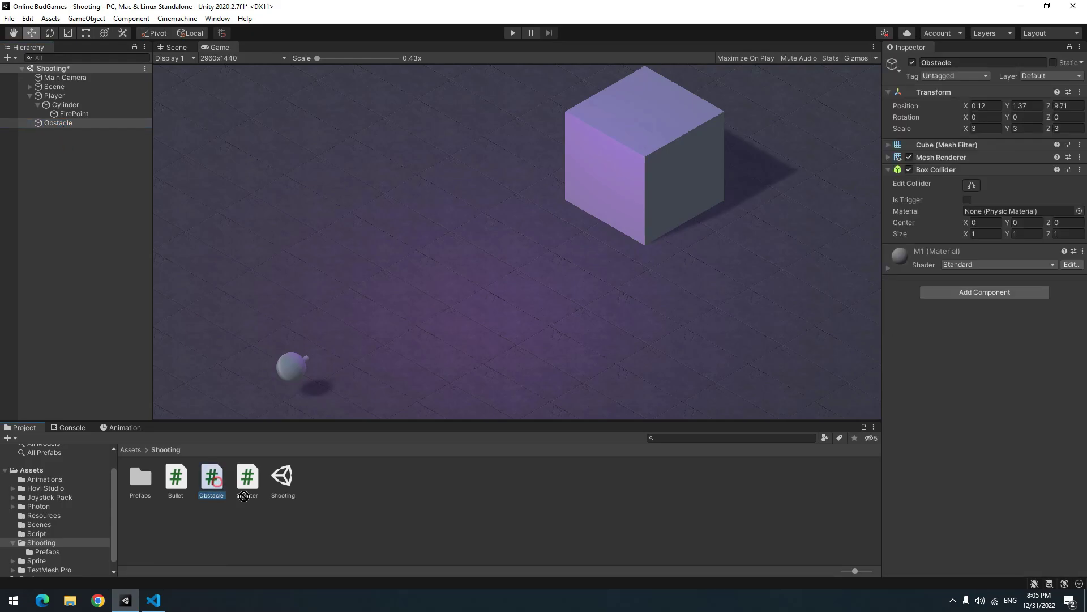
pyautogui.moveTo(212, 475); pyautogui.dragTo(1007, 280)
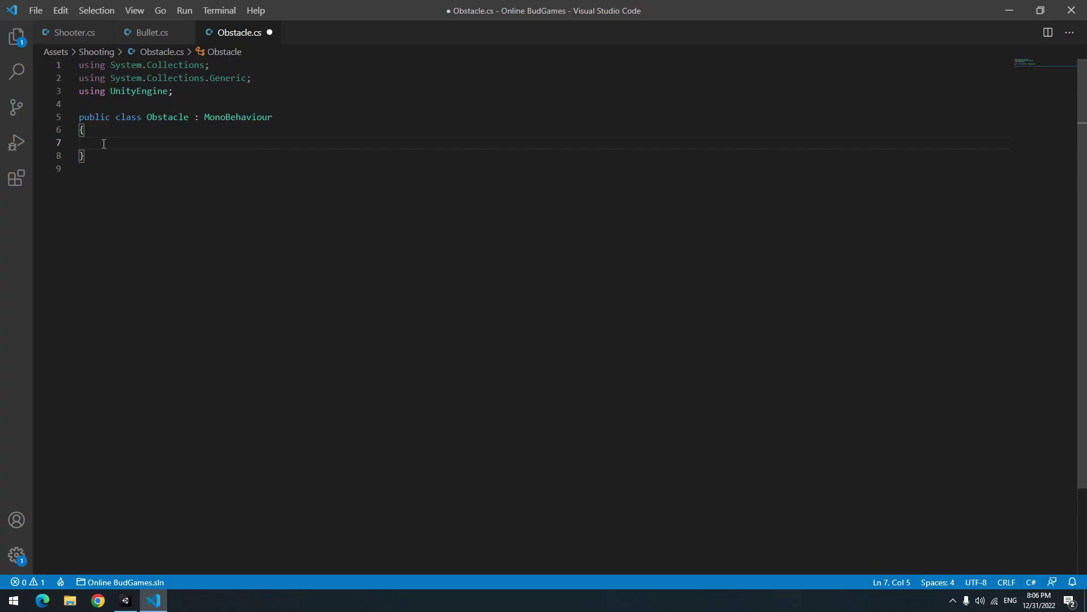
pyautogui.write('On')
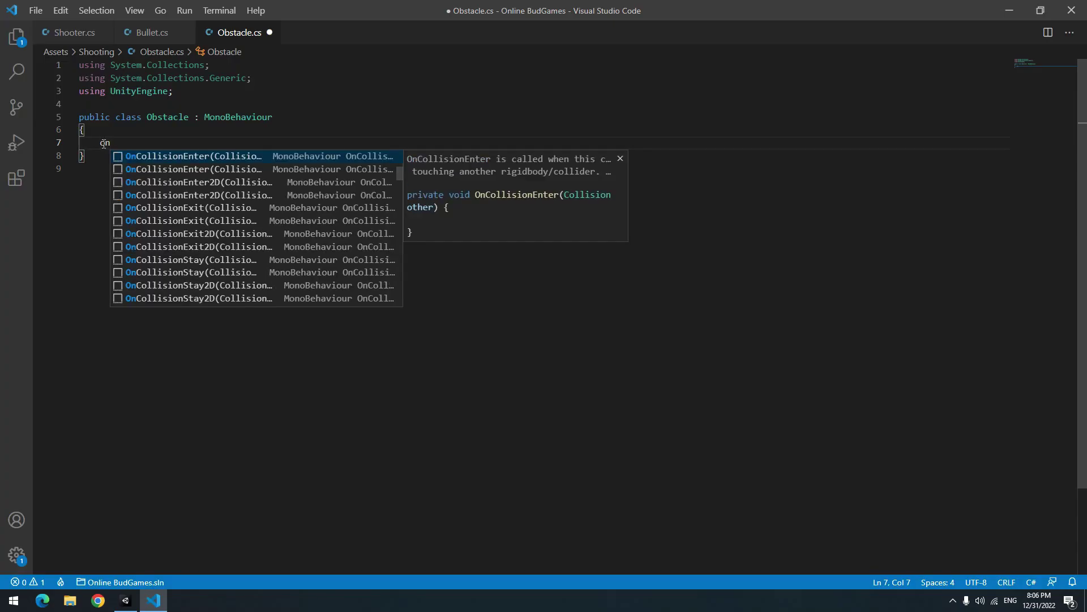
# - Give Obstacle Health 10 and a collision handler subtracting 2 per Bullet hit, destroying at zero
pyautogui.press('Return')
pyautogui.click(173, 170)
pyautogui.write('if(other.')
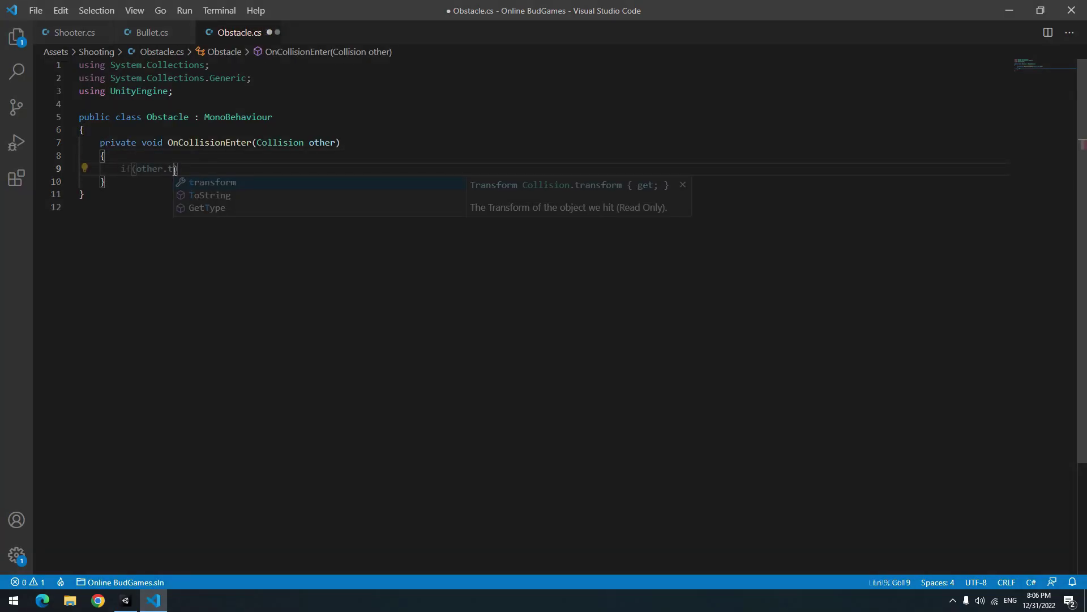
pyautogui.write('tr')
pyautogui.press('Return')
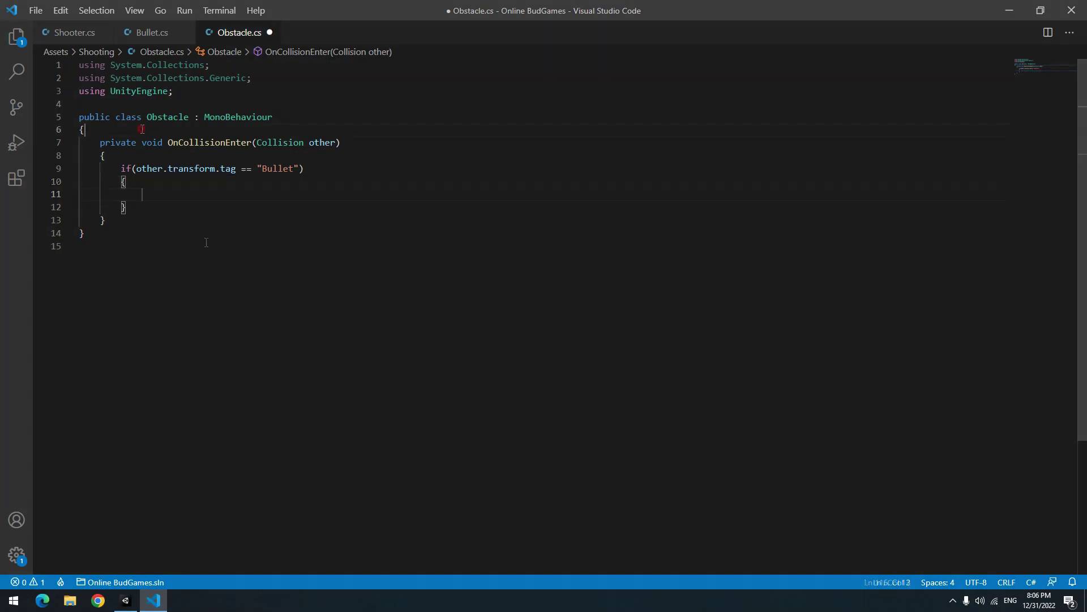
pyautogui.press('Return')
pyautogui.write('public int Health ')
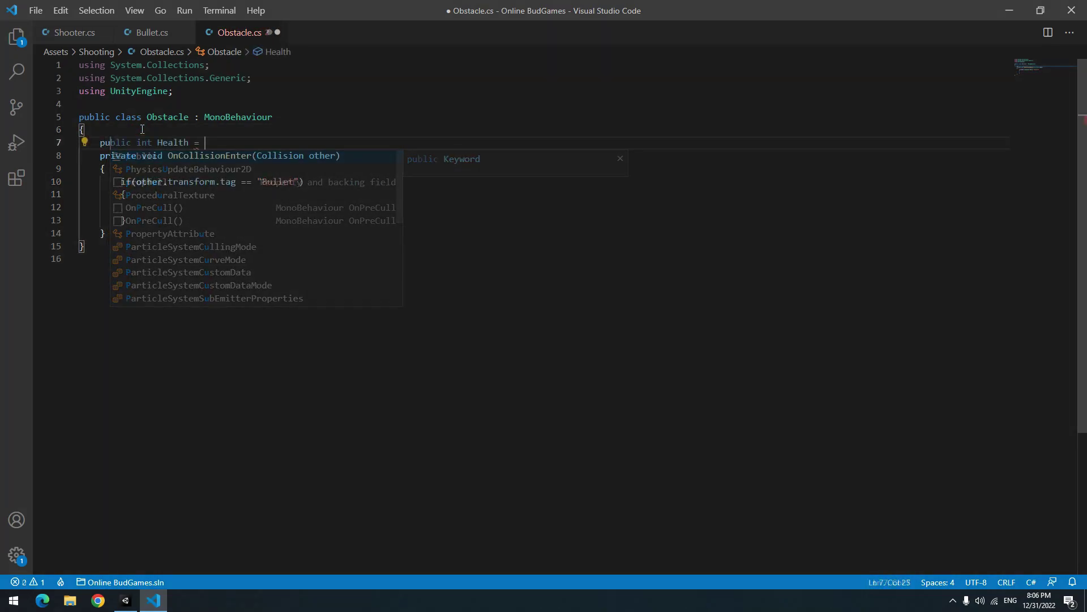
pyautogui.write('= 10;')
pyautogui.press('Return')
pyautogui.write('Health -= 2;')
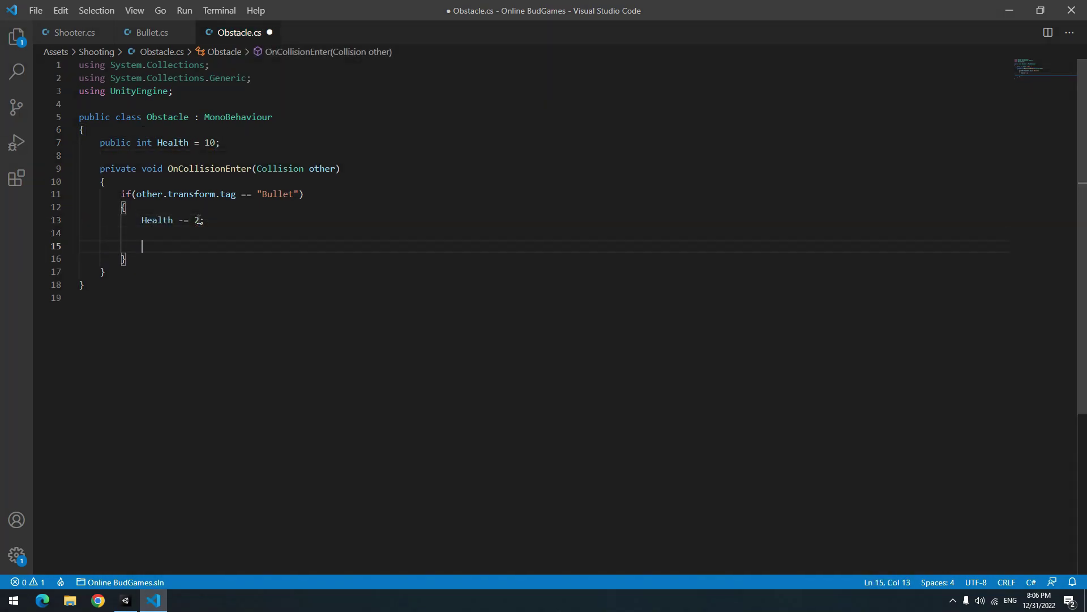
pyautogui.write('if(Health <= 0')
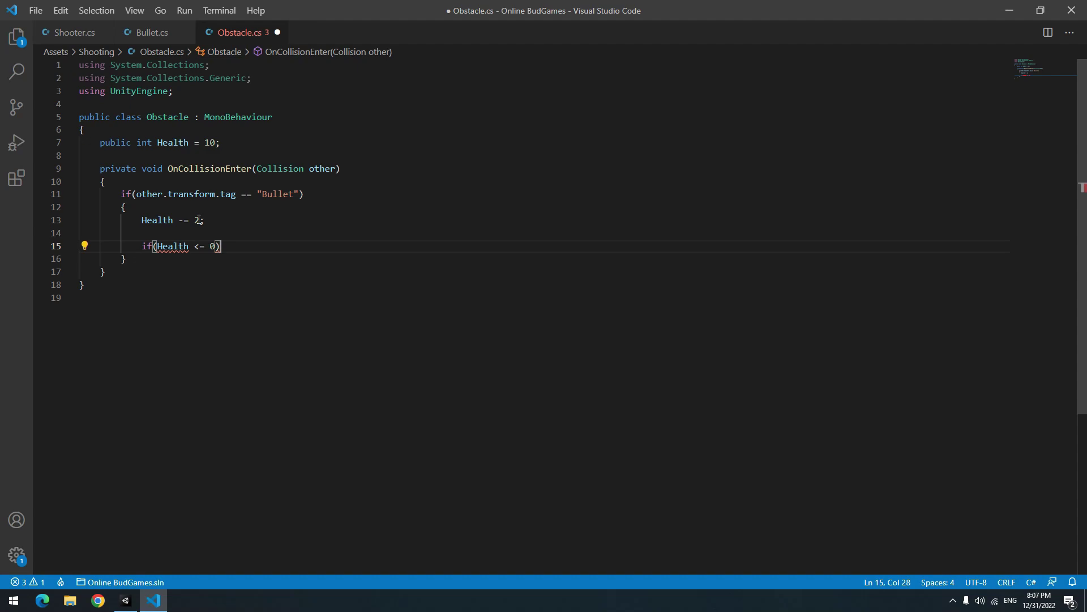
pyautogui.write('des')
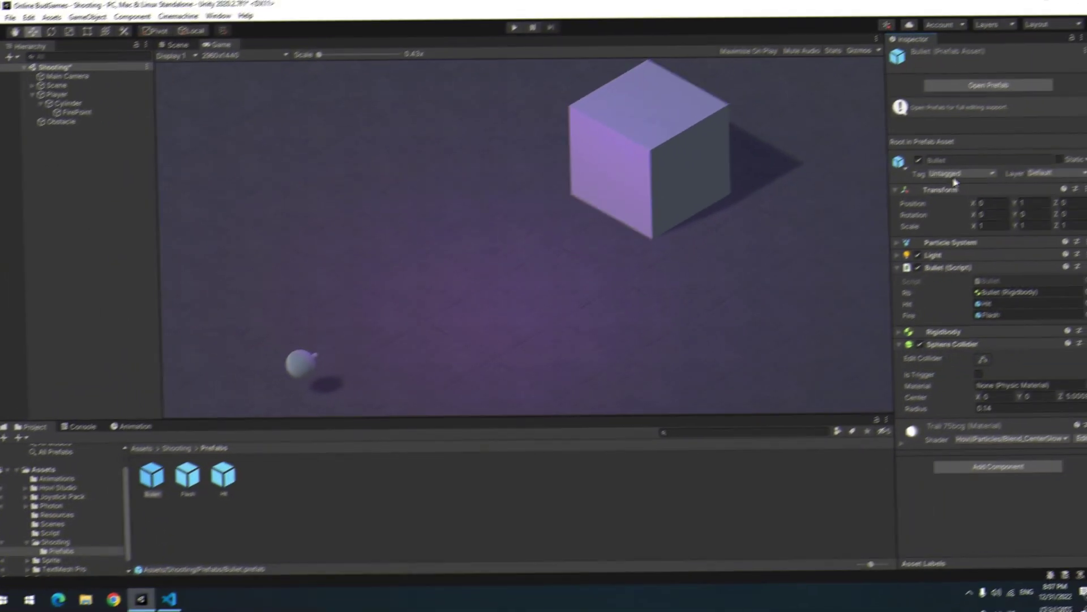
# - Create a Bullet tag and assign it to the Bullet prefab
pyautogui.click(946, 170)
pyautogui.click(934, 297)
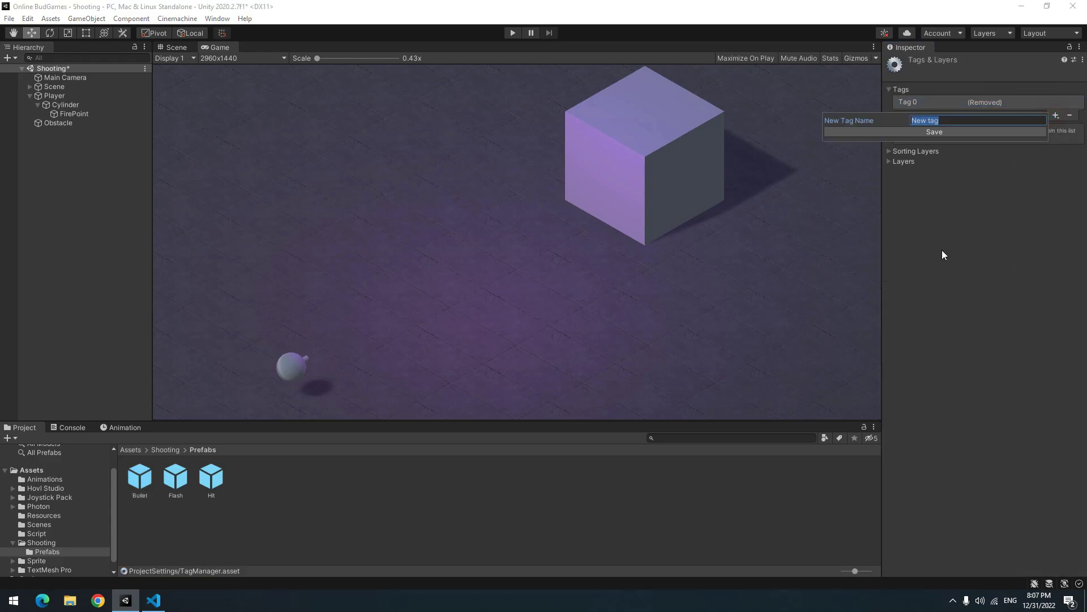
pyautogui.click(140, 477)
pyautogui.click(956, 182)
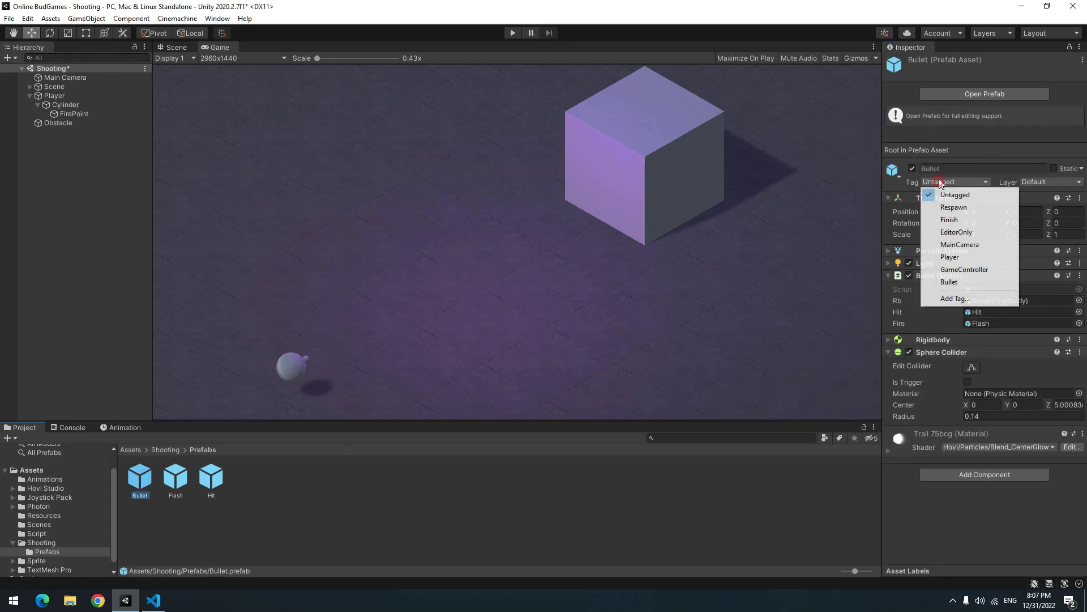
pyautogui.click(949, 281)
# - Enter Play mode and fire two bullets at the Obstacle cube, spawning Flash and Hit clones
pyautogui.hotkey('ctrl', 'p')
pyautogui.click(735, 347)
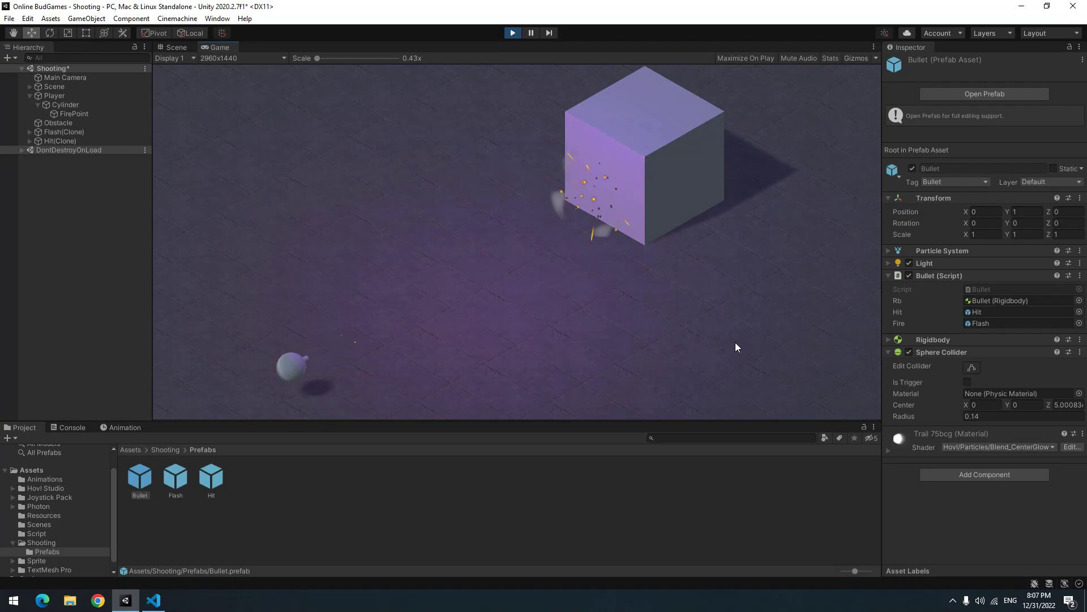
pyautogui.click(735, 347)
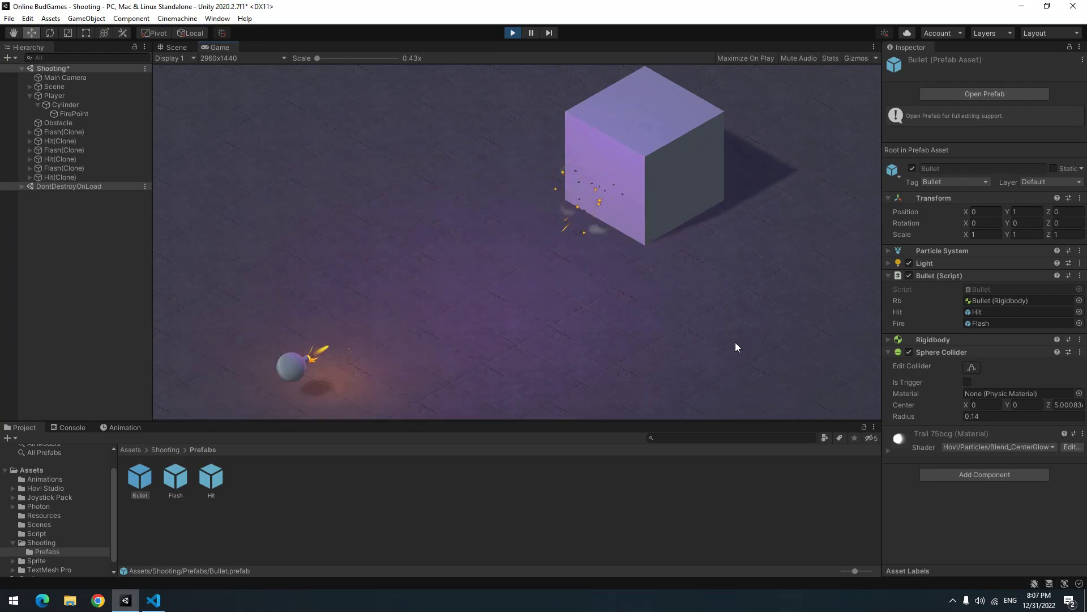